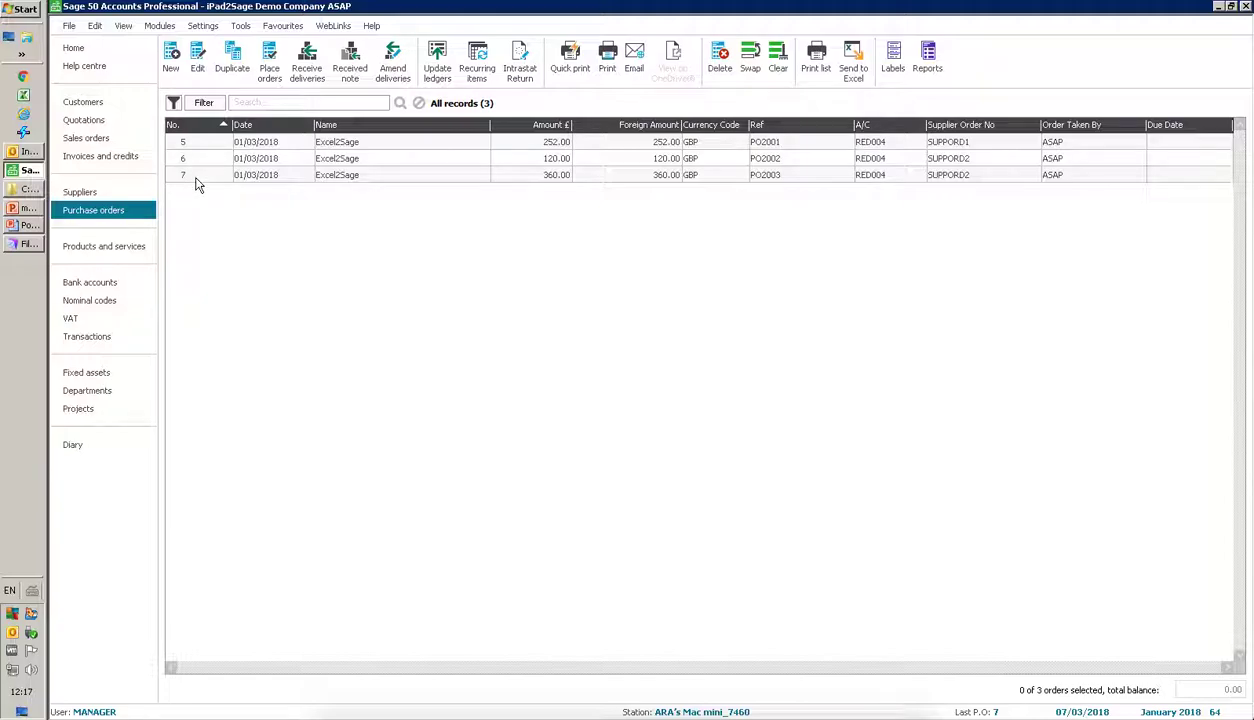
Switch to FileMaker Pro and update all Sage and office data from the company details, acknowledging each download
click(24, 246)
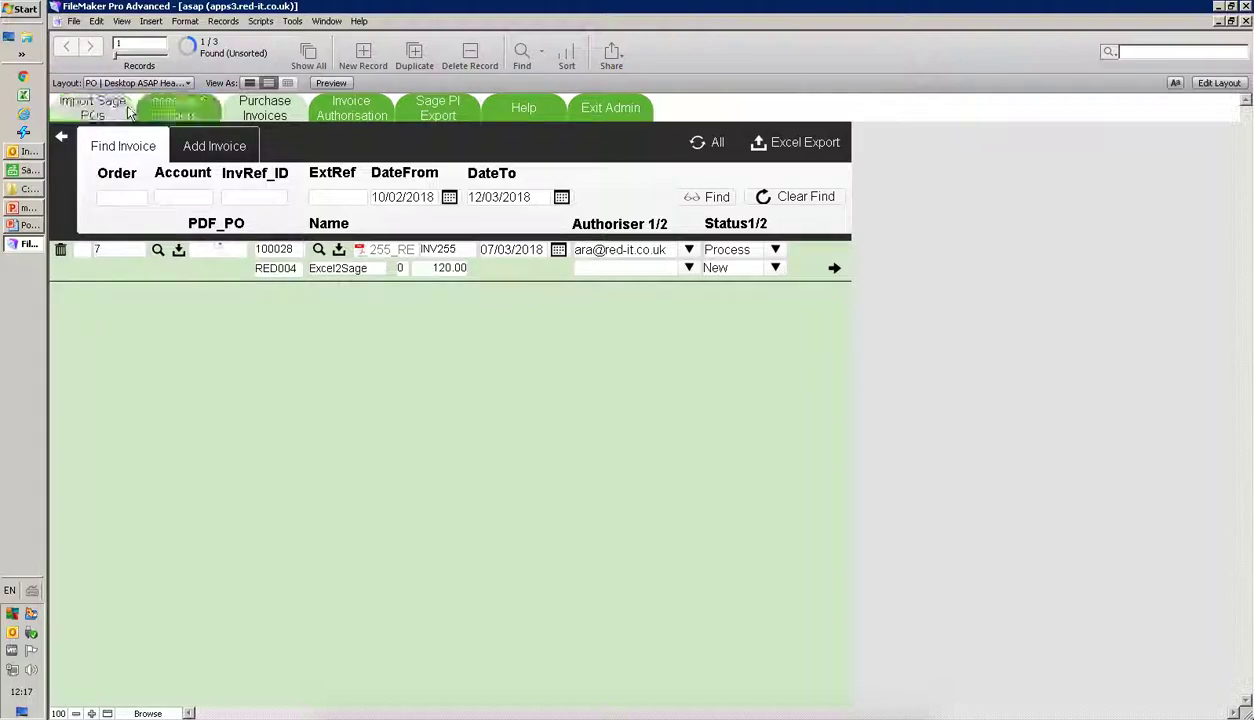
click(122, 108)
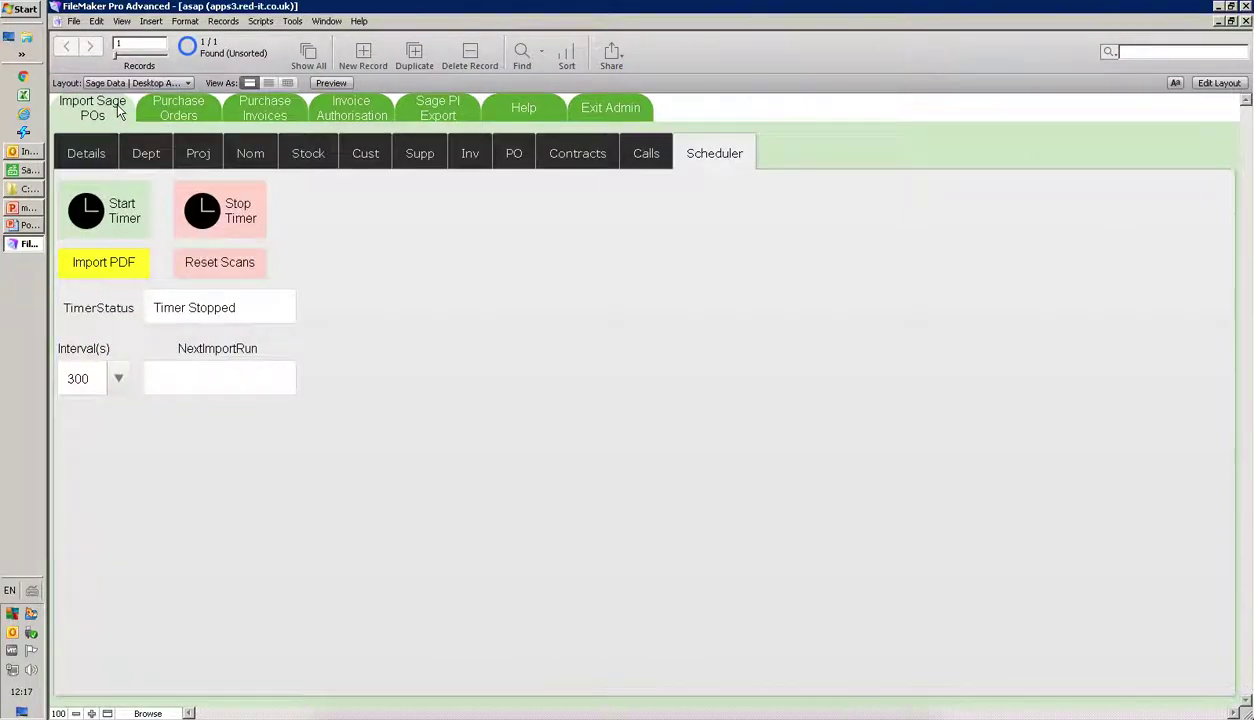
click(92, 157)
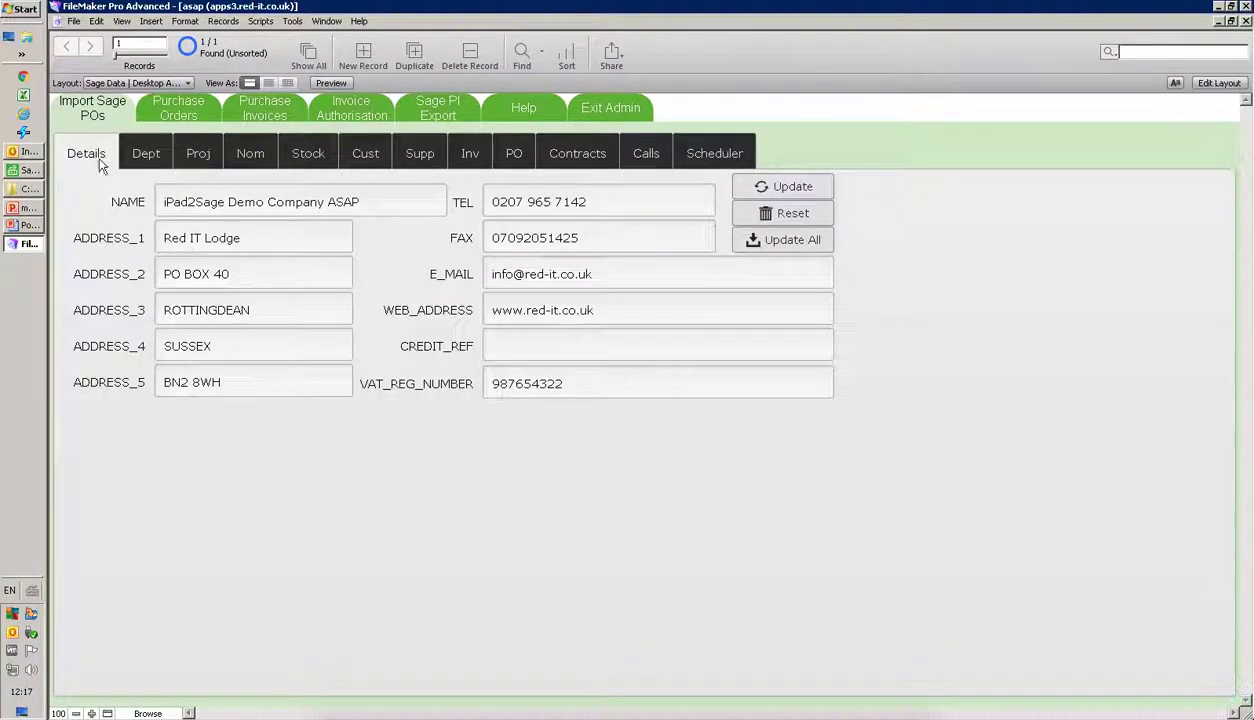
click(785, 245)
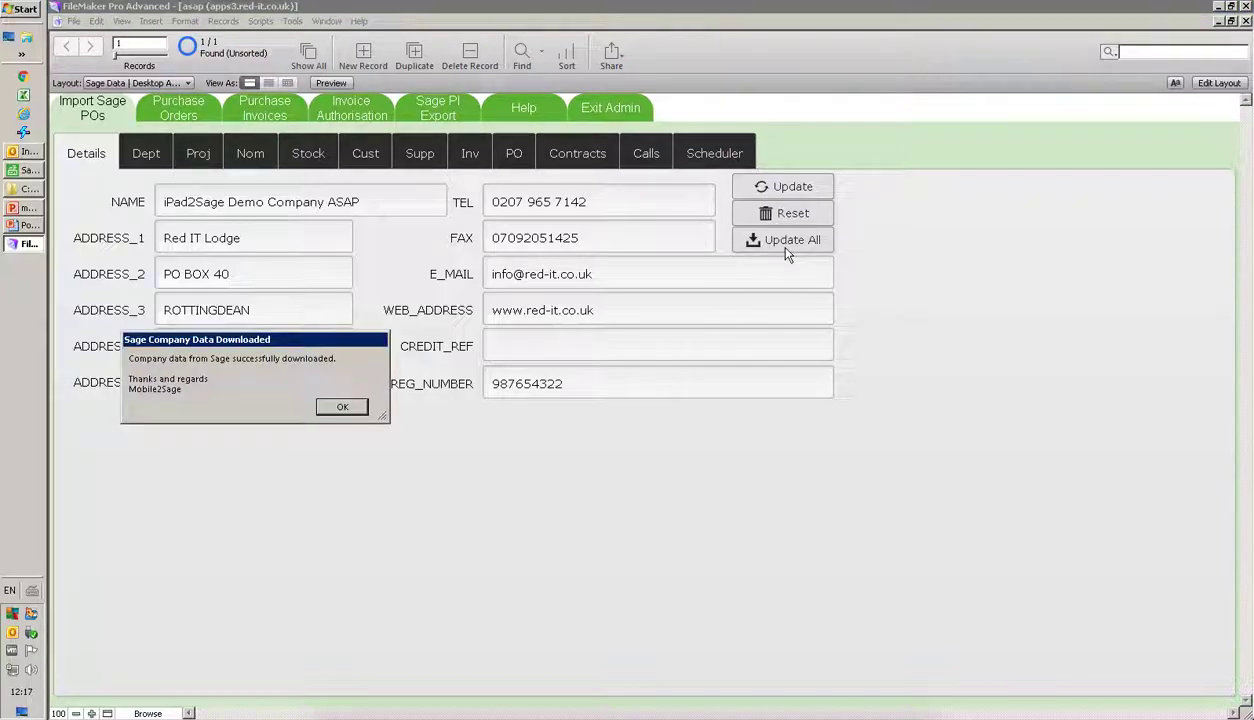
click(340, 408)
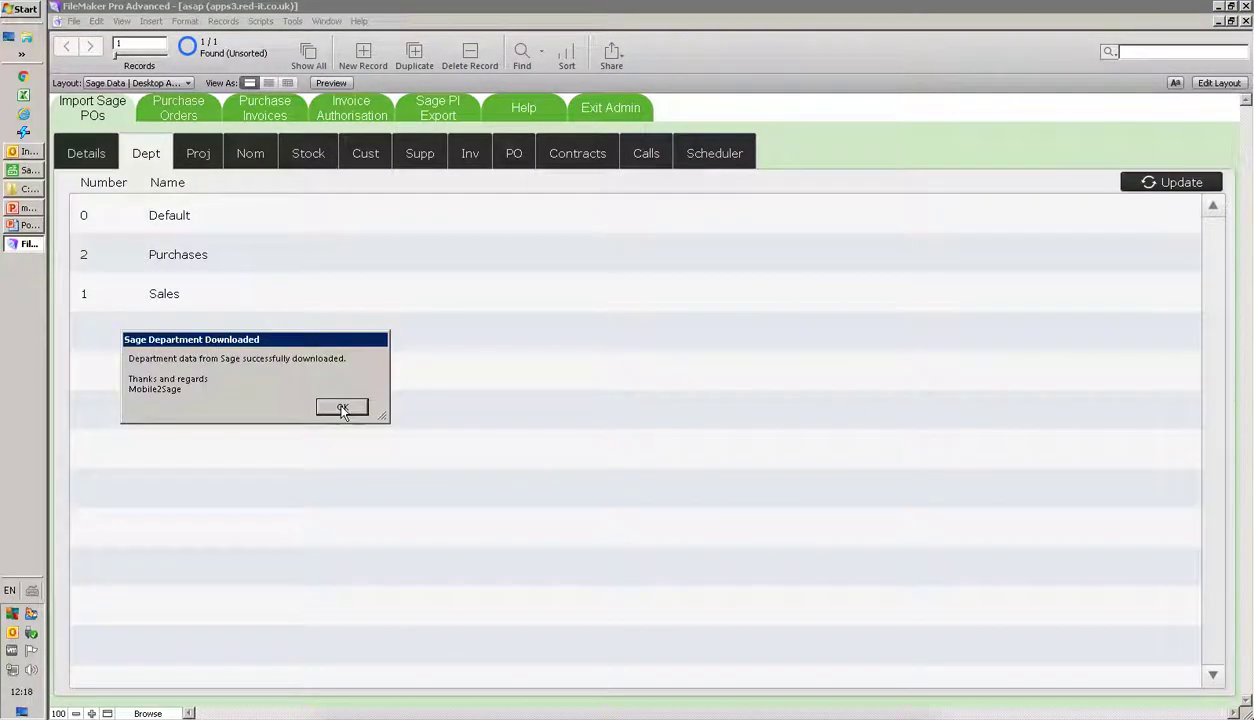
click(341, 408)
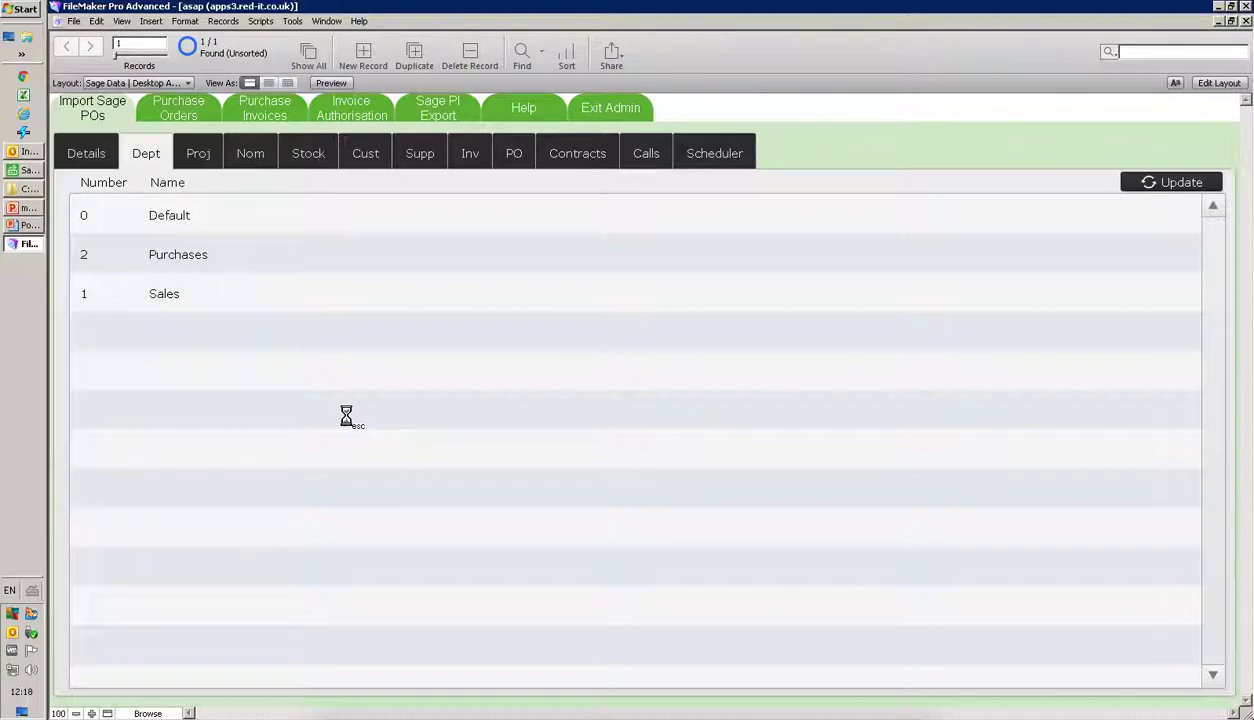
click(341, 408)
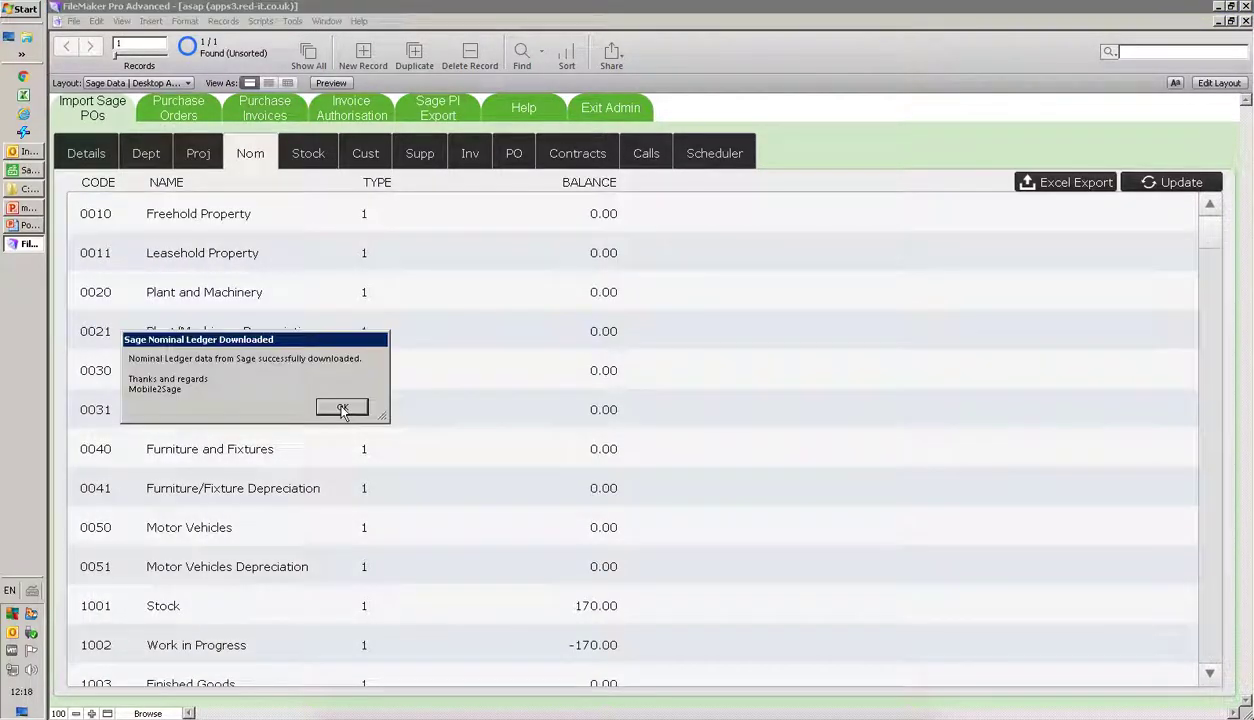
click(341, 408)
click(341, 408)
click(341, 408)
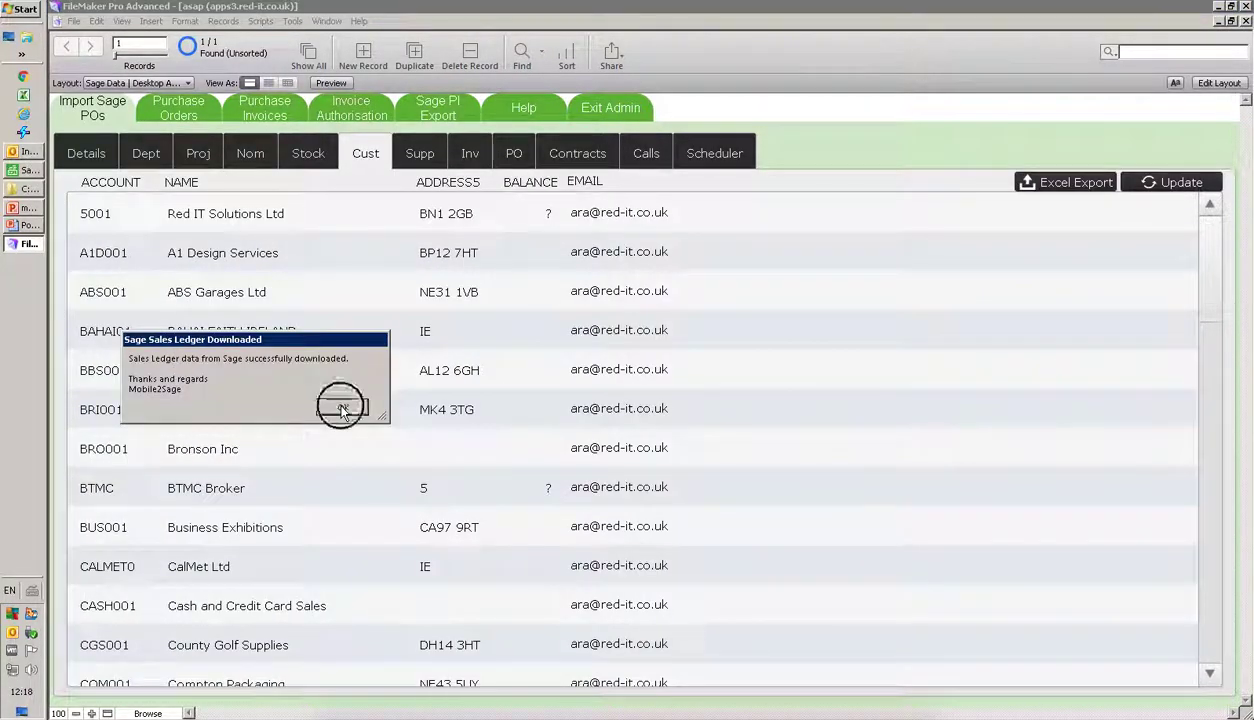
click(341, 408)
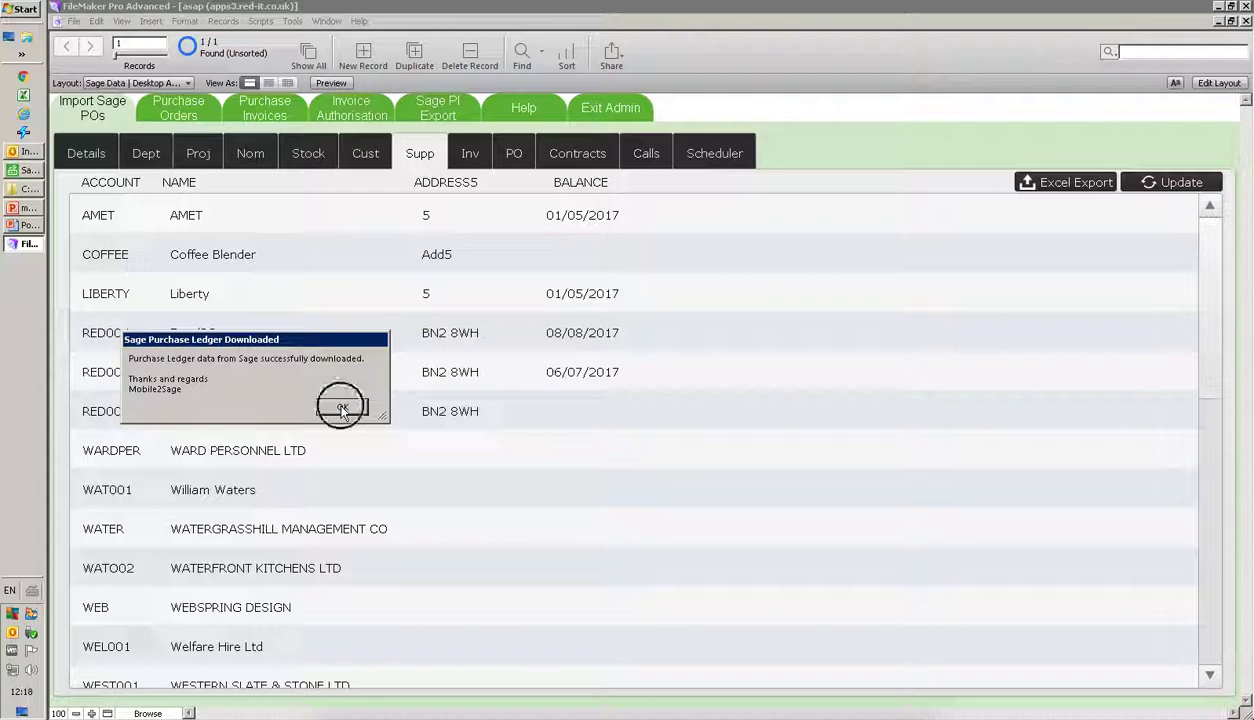
click(341, 408)
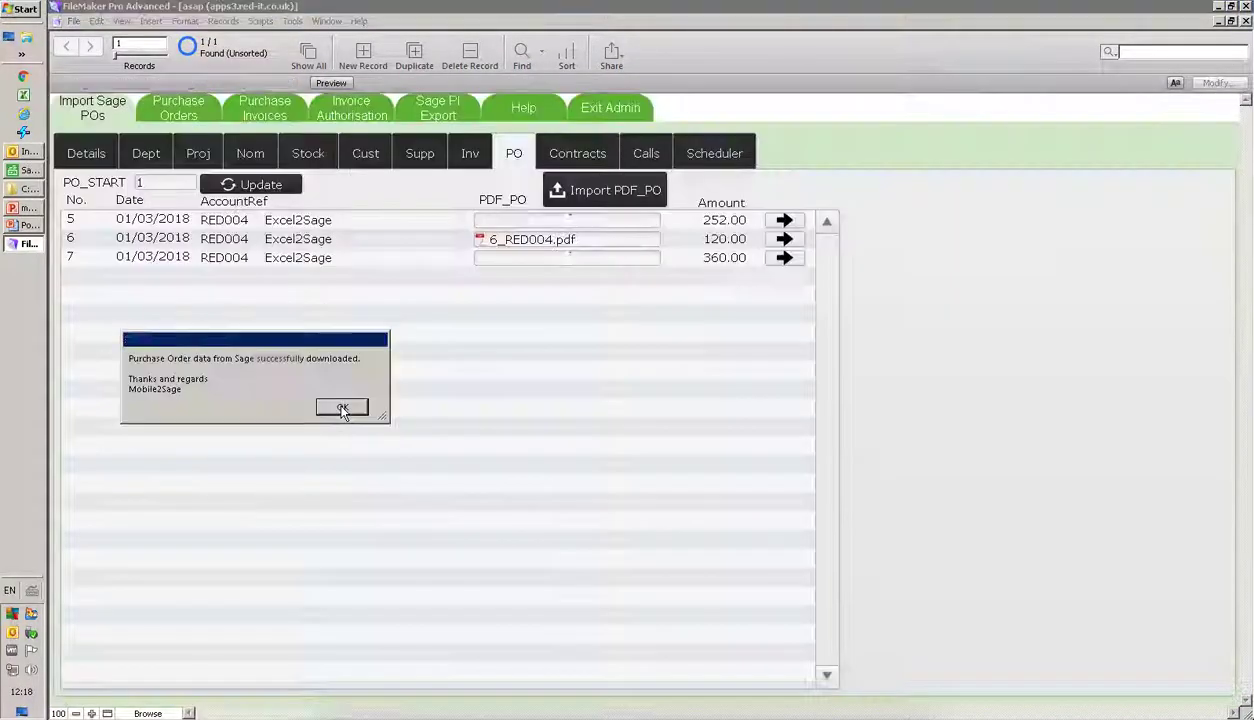
click(341, 408)
click(341, 408)
click(341, 408)
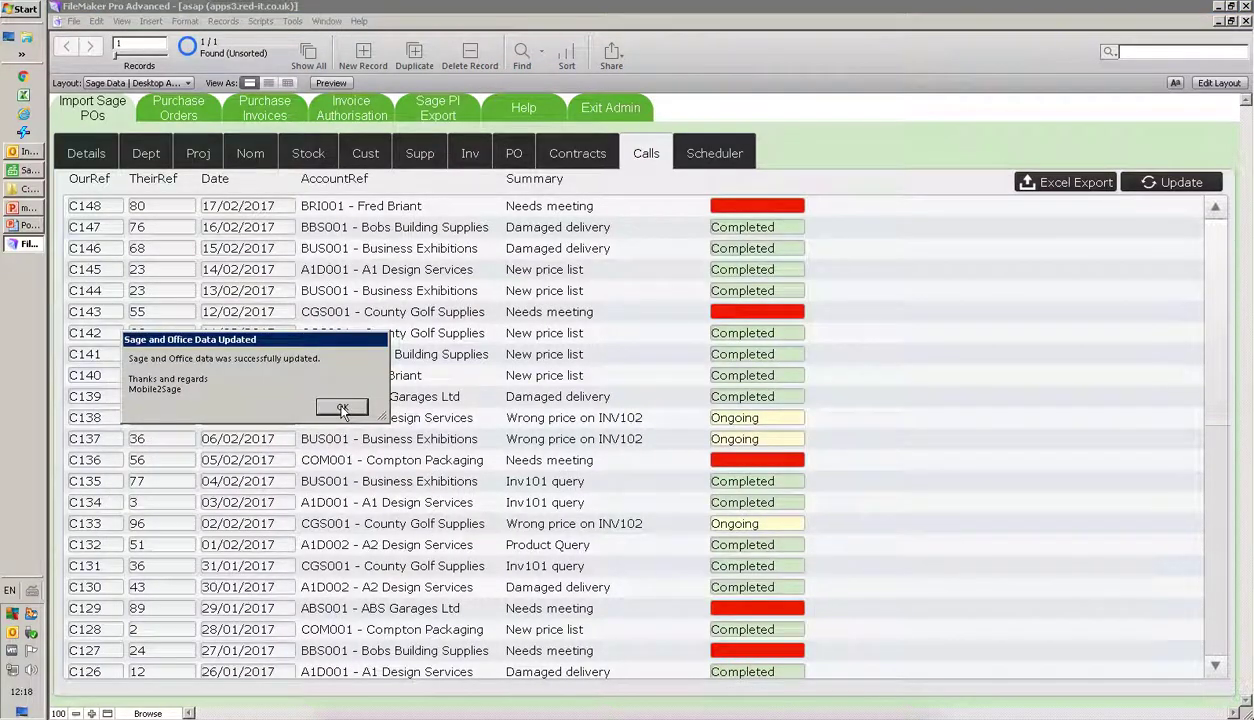
click(341, 408)
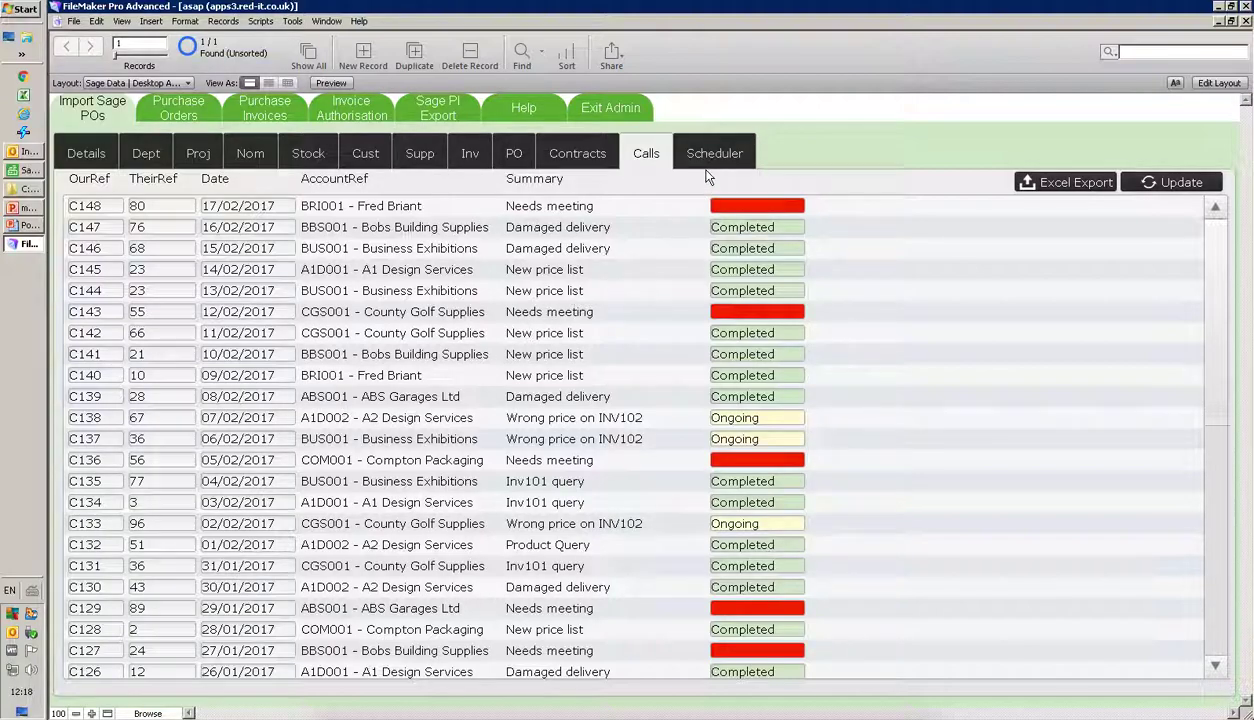
Look over the import scheduler, the document of purchase order 5 and the purchase invoices, ending on the purchase order list
click(707, 158)
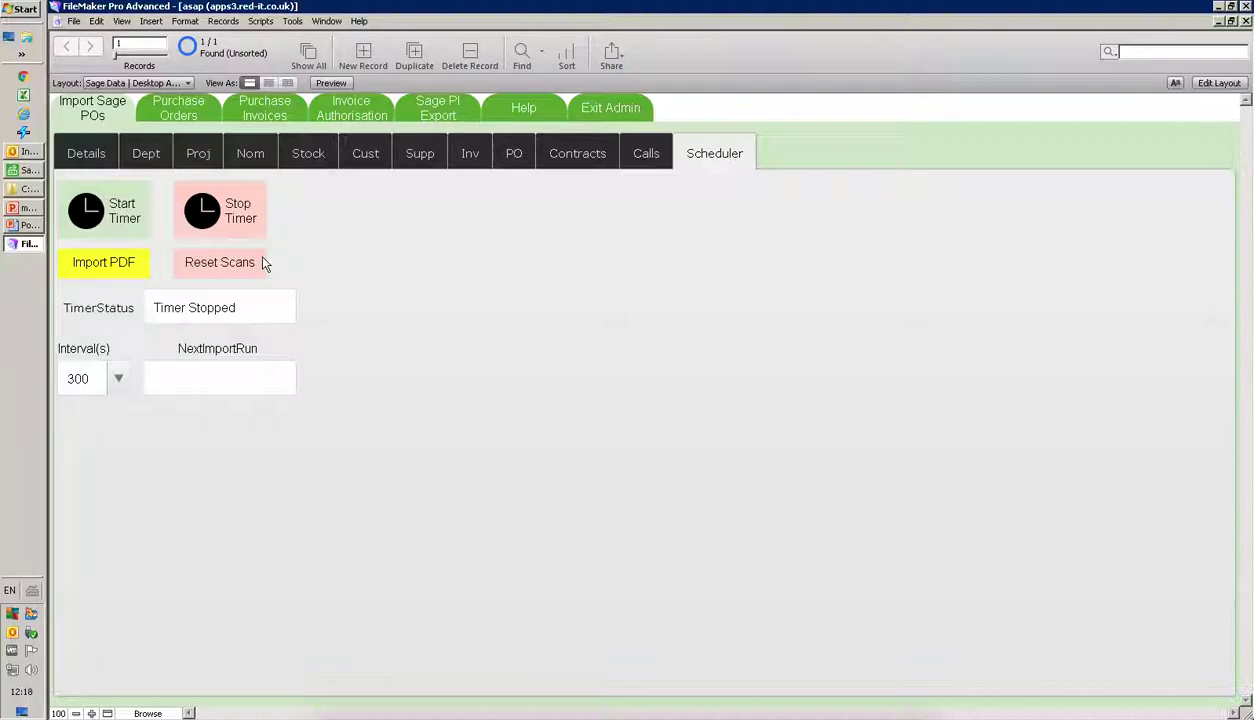
click(190, 114)
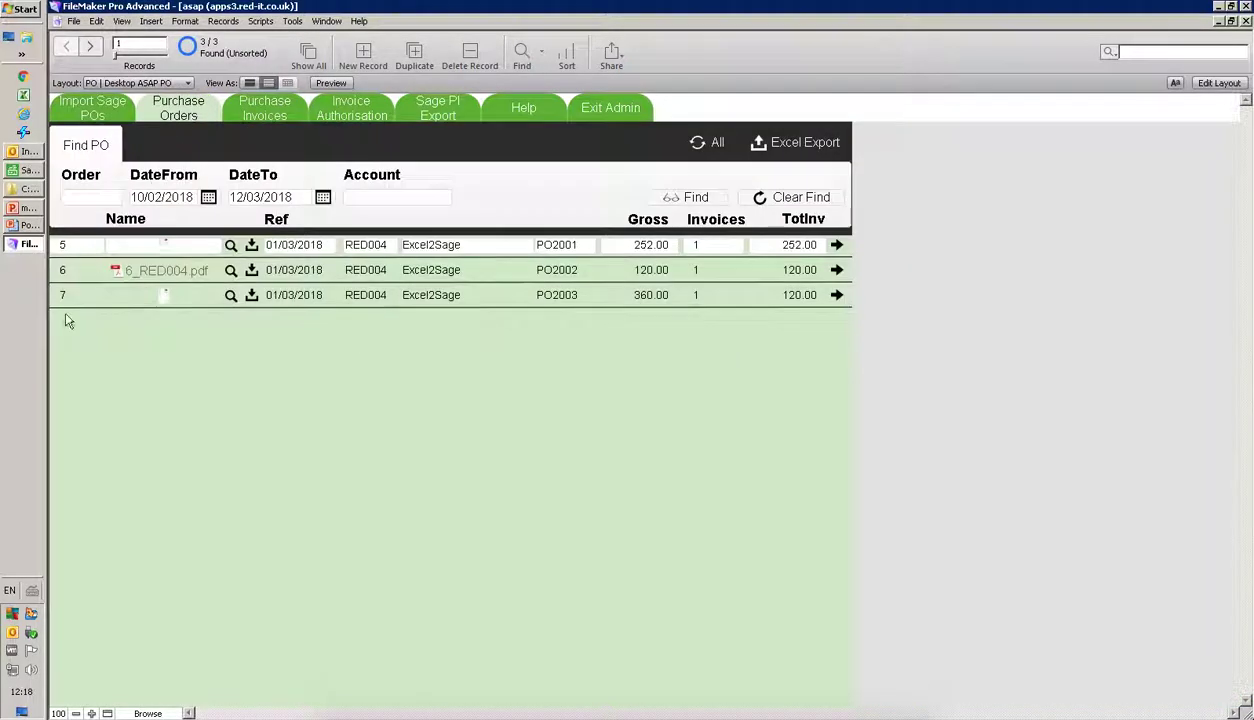
click(231, 245)
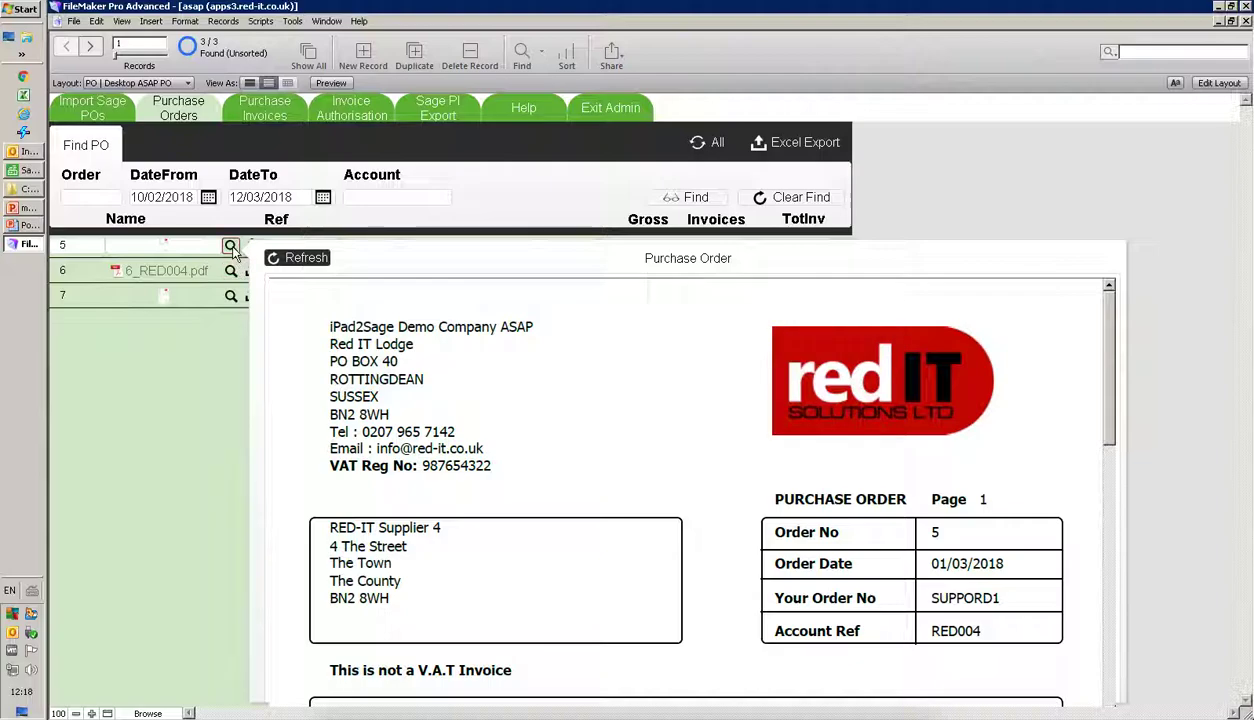
click(266, 110)
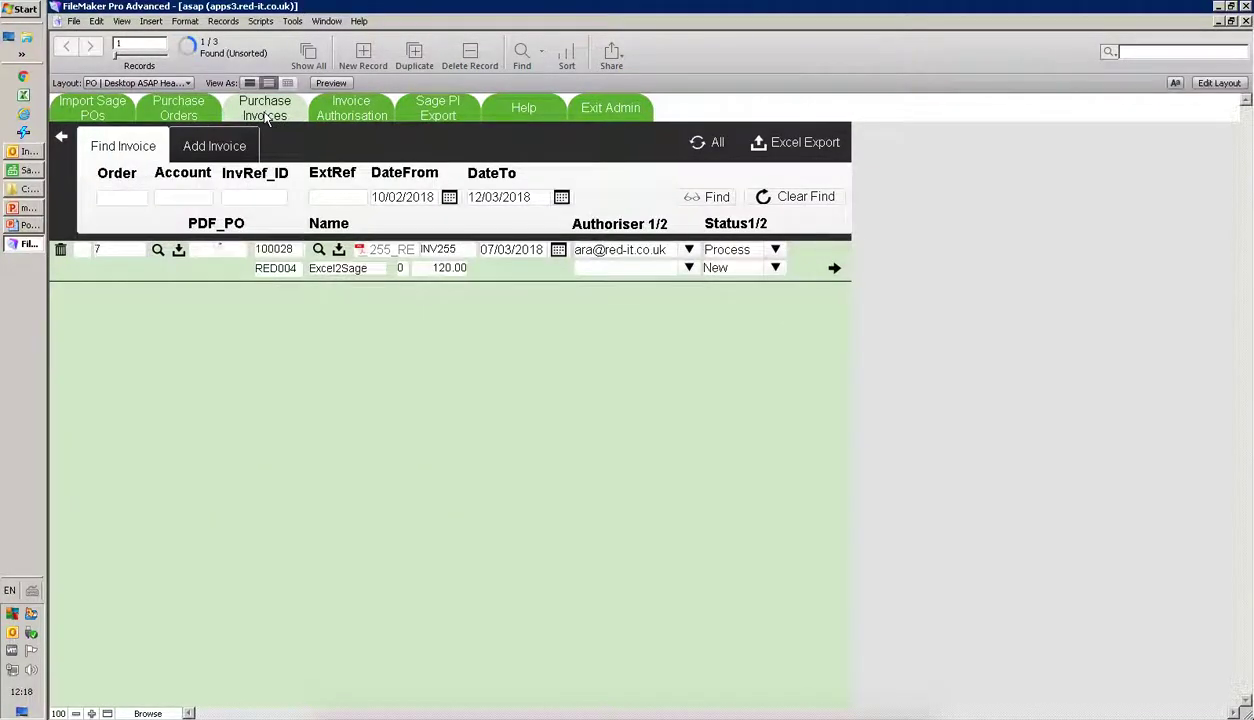
click(62, 138)
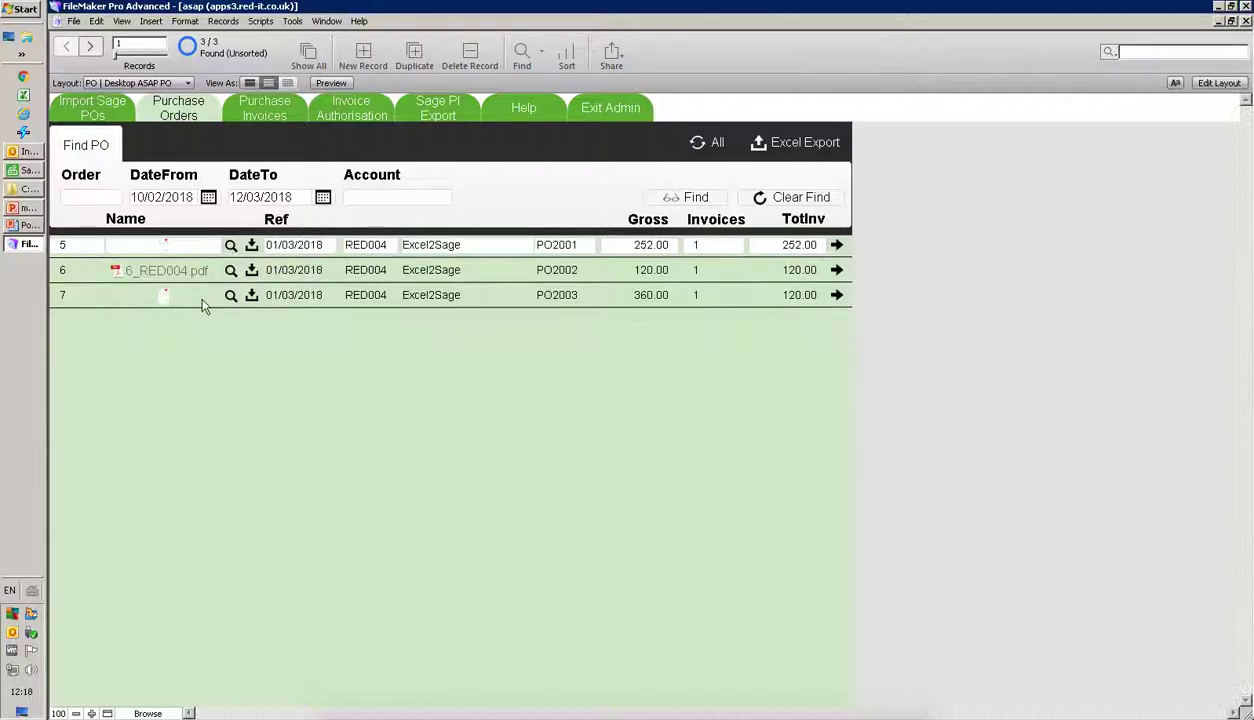
Start a new purchase invoice against order 7 and generate its next invoice reference
click(265, 115)
click(214, 146)
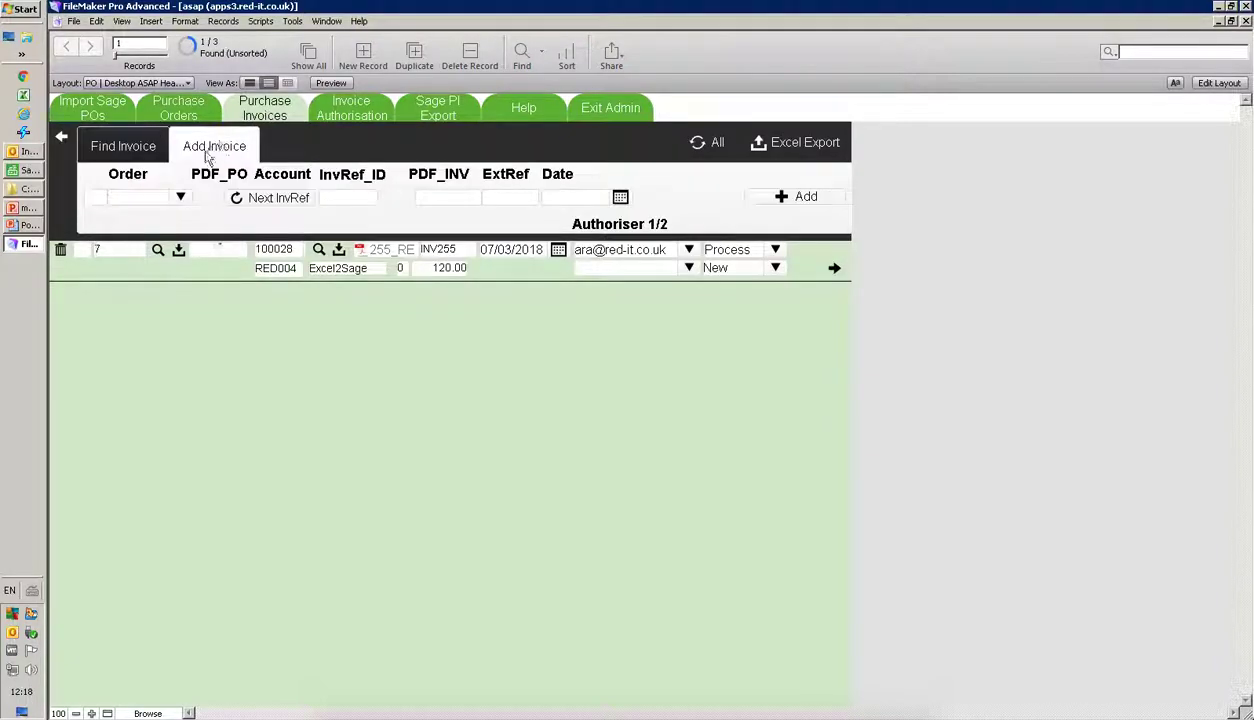
click(170, 197)
click(133, 249)
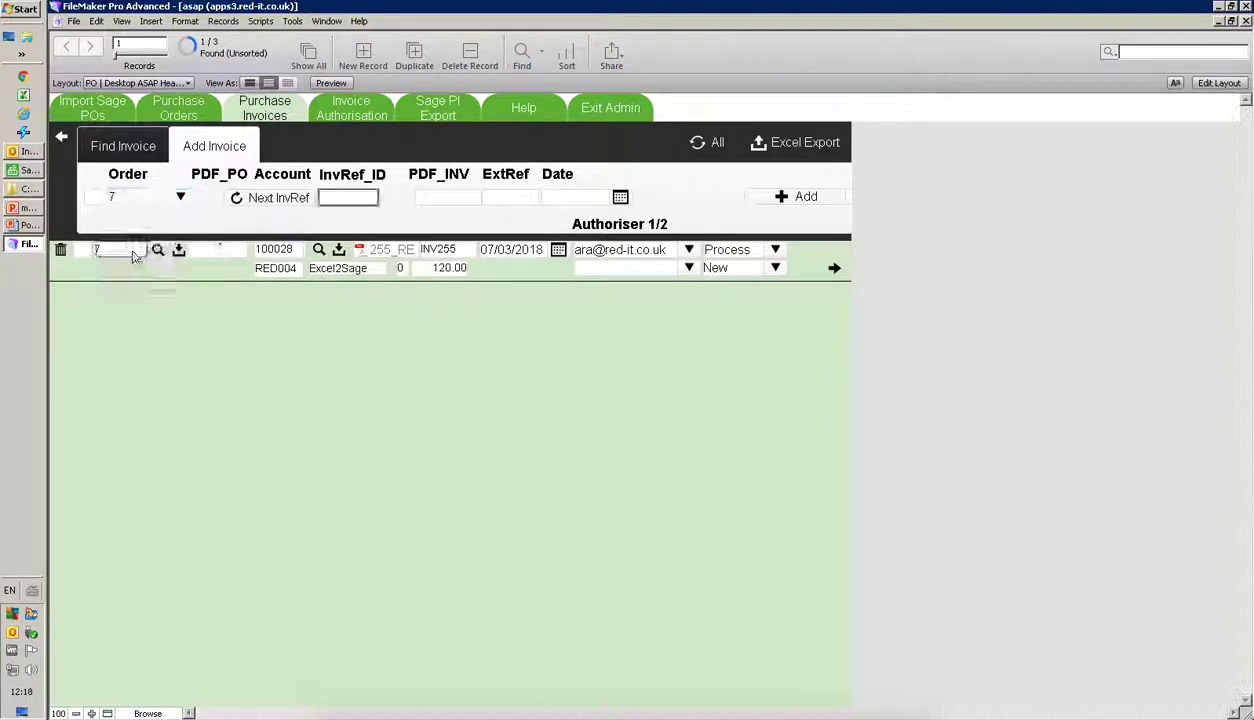
click(276, 199)
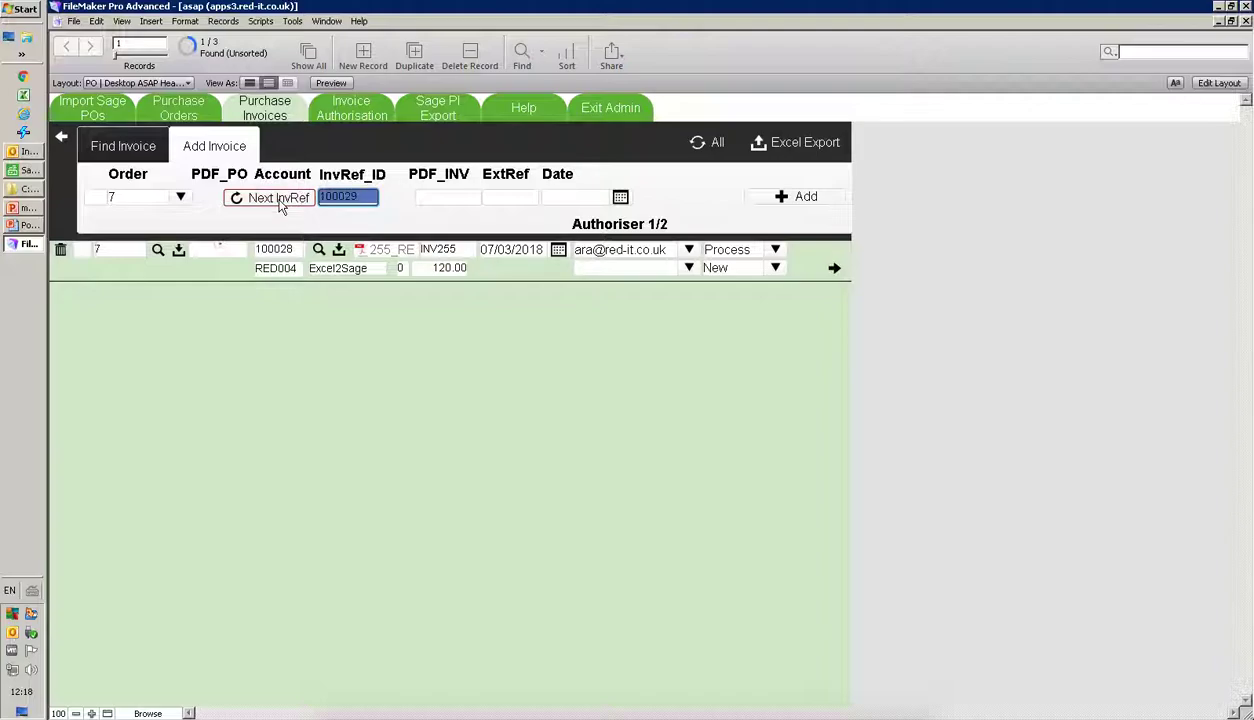
Attach 256_RED004_7_PO2003.pdf from the PDF_INV folder as the new invoice's PDF
click(446, 198)
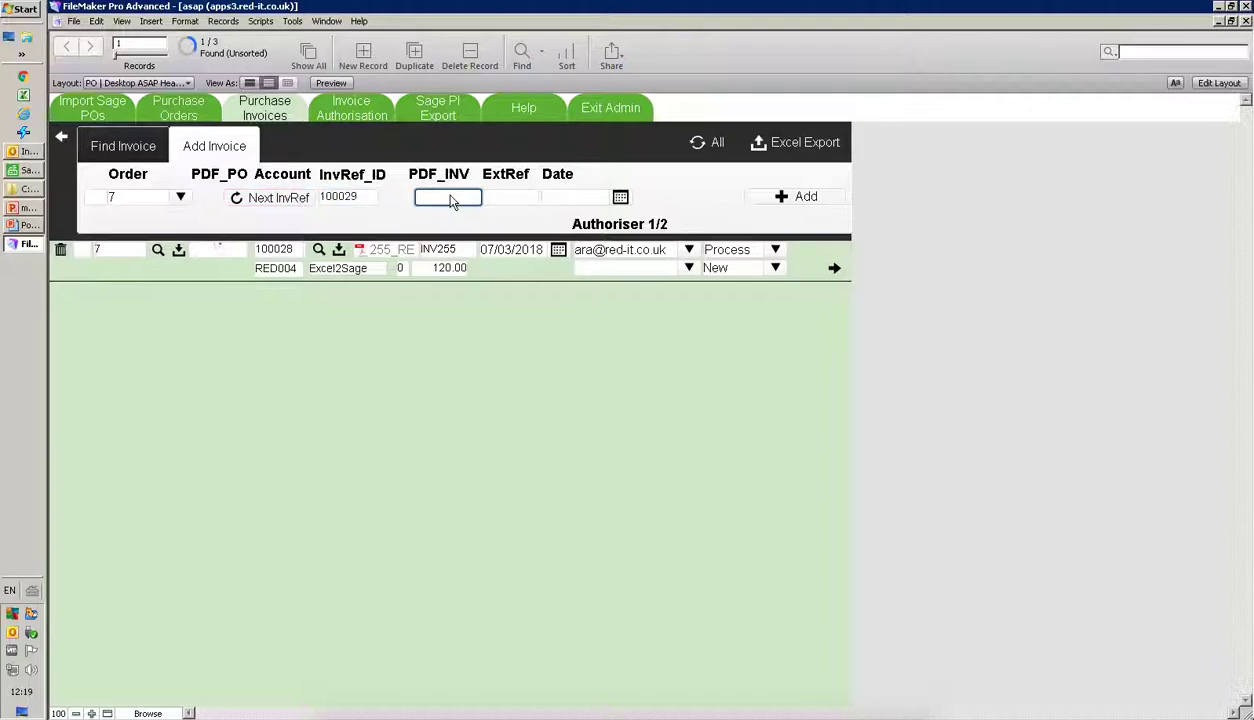
click(28, 188)
drag(1043, 502, 450, 205)
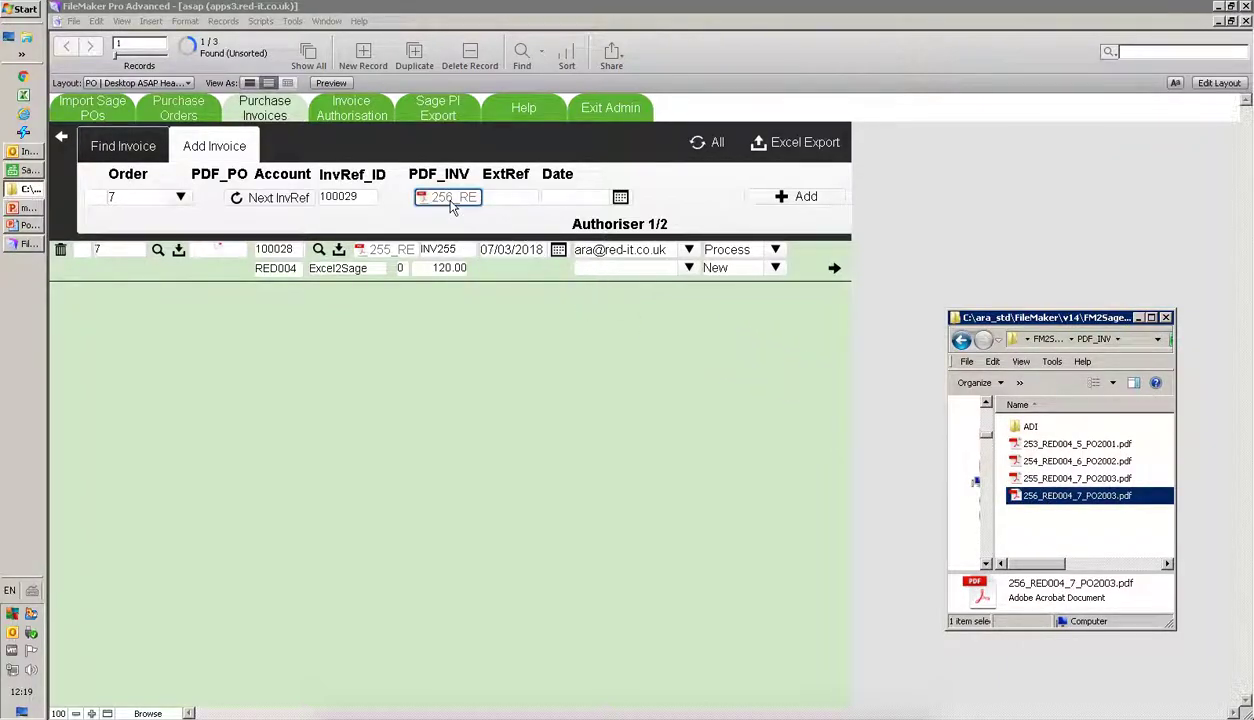
Enter external reference INV256 and date 12/03/2018, and add the invoice for authorisation
click(498, 198)
text(INV256)
click(620, 197)
click(593, 342)
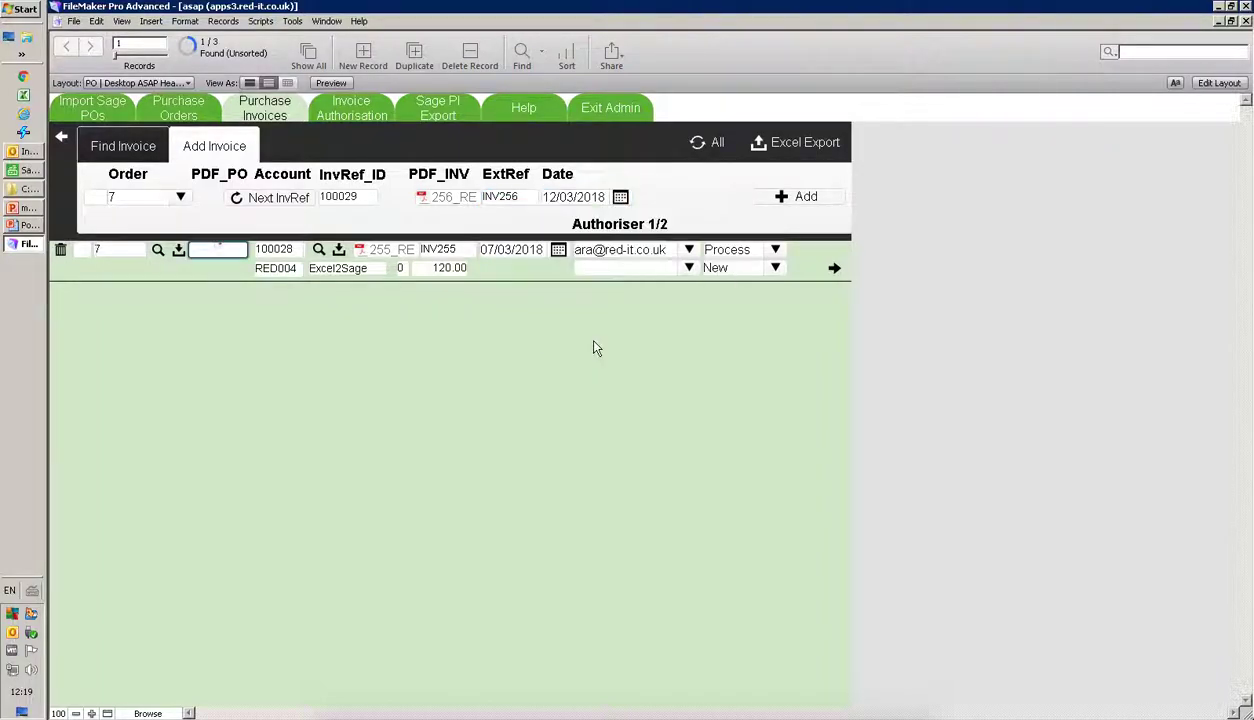
click(810, 196)
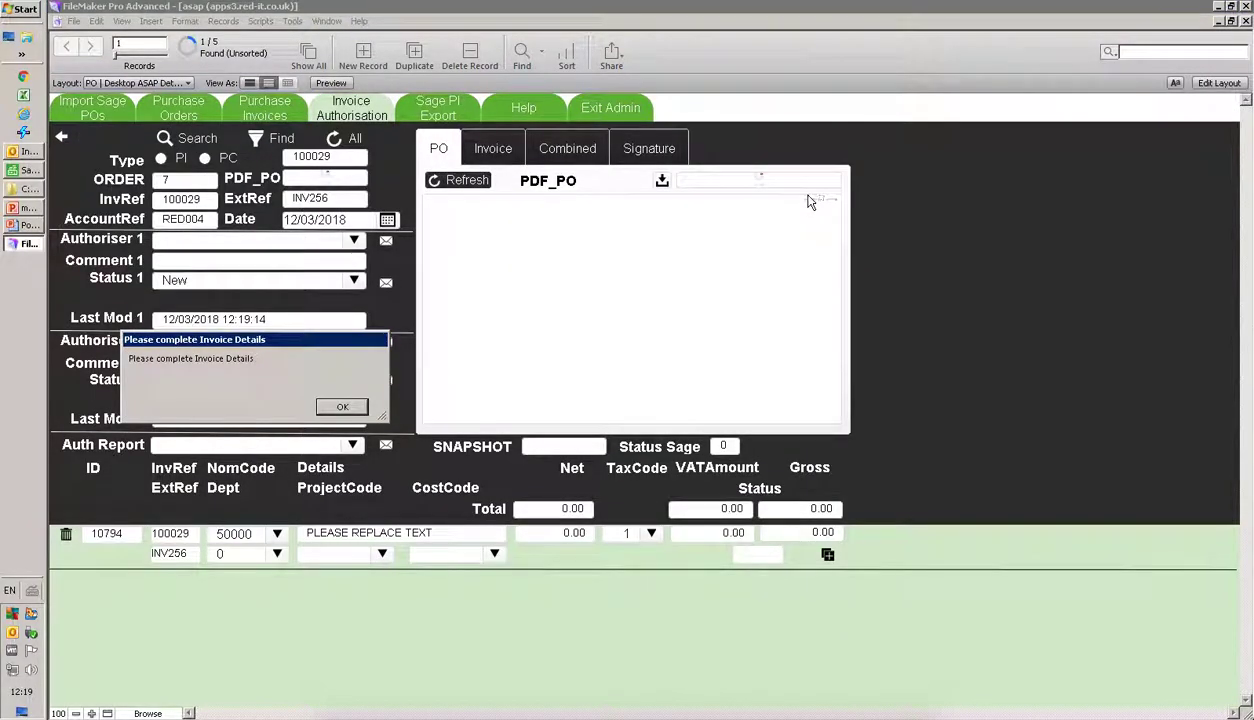
click(341, 408)
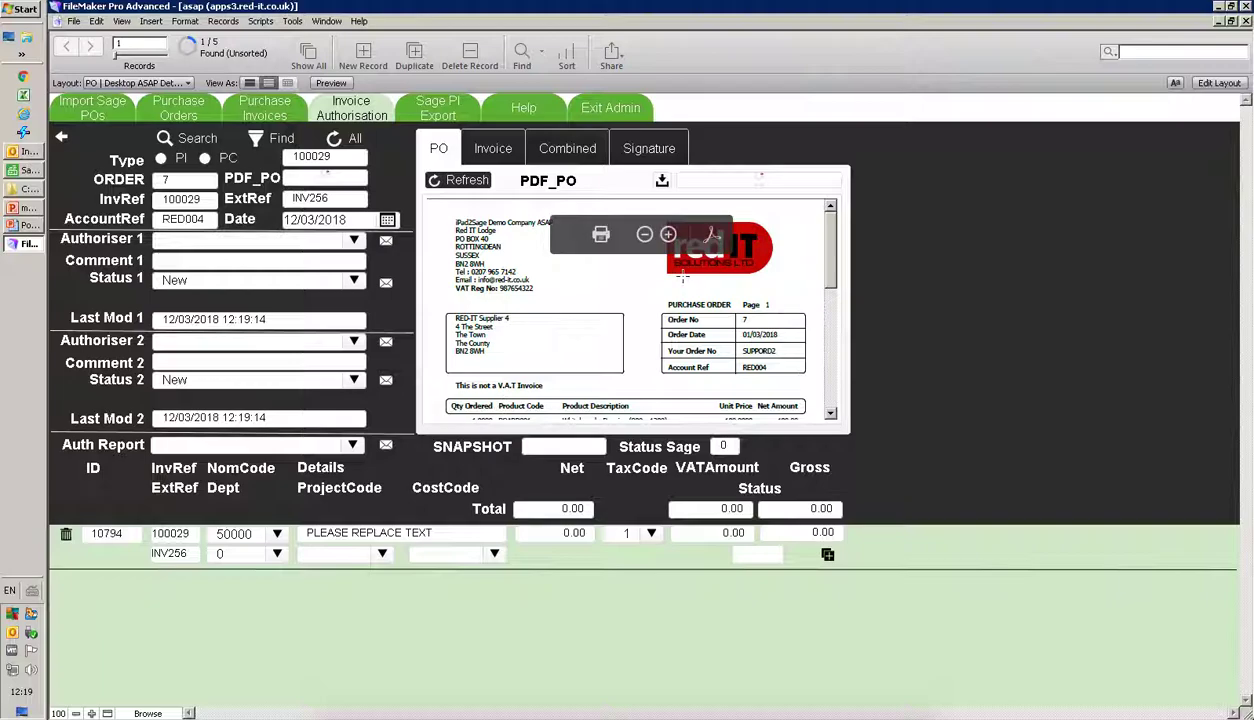
Show the attached invoice document and choose the authoriser's e-mail for both Authoriser 1 and Authoriser 2
click(497, 151)
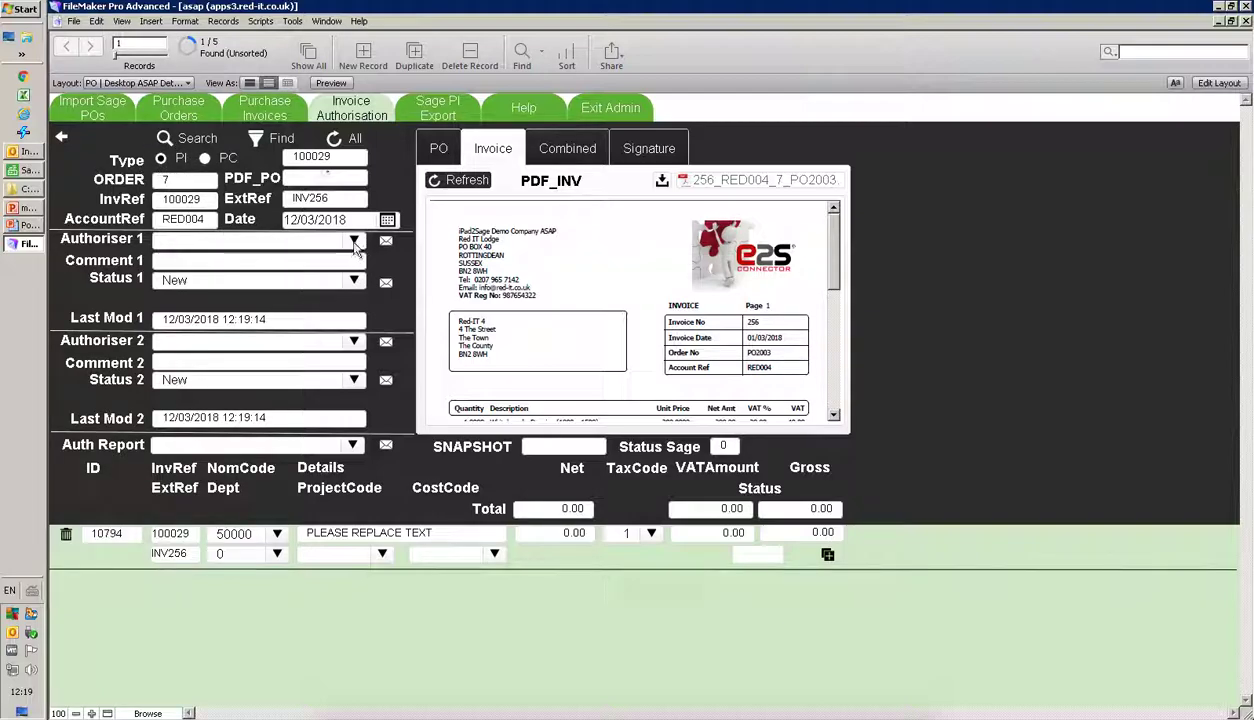
click(354, 241)
click(297, 261)
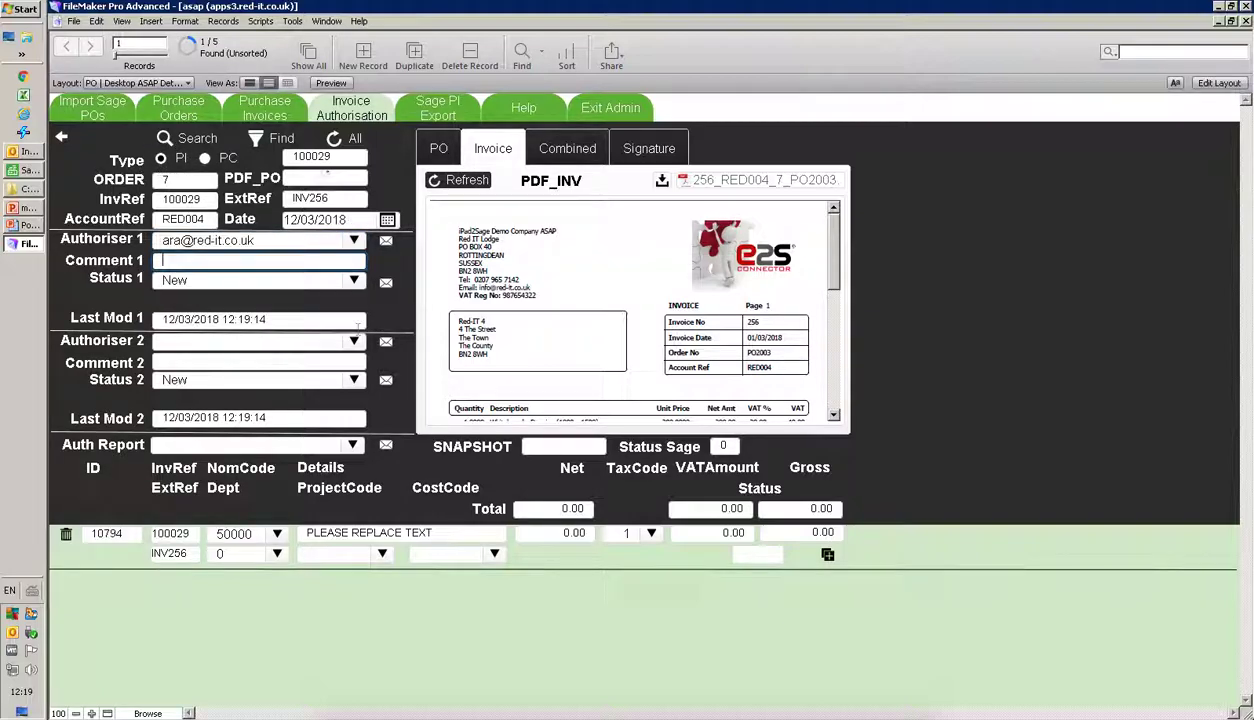
click(354, 341)
click(300, 362)
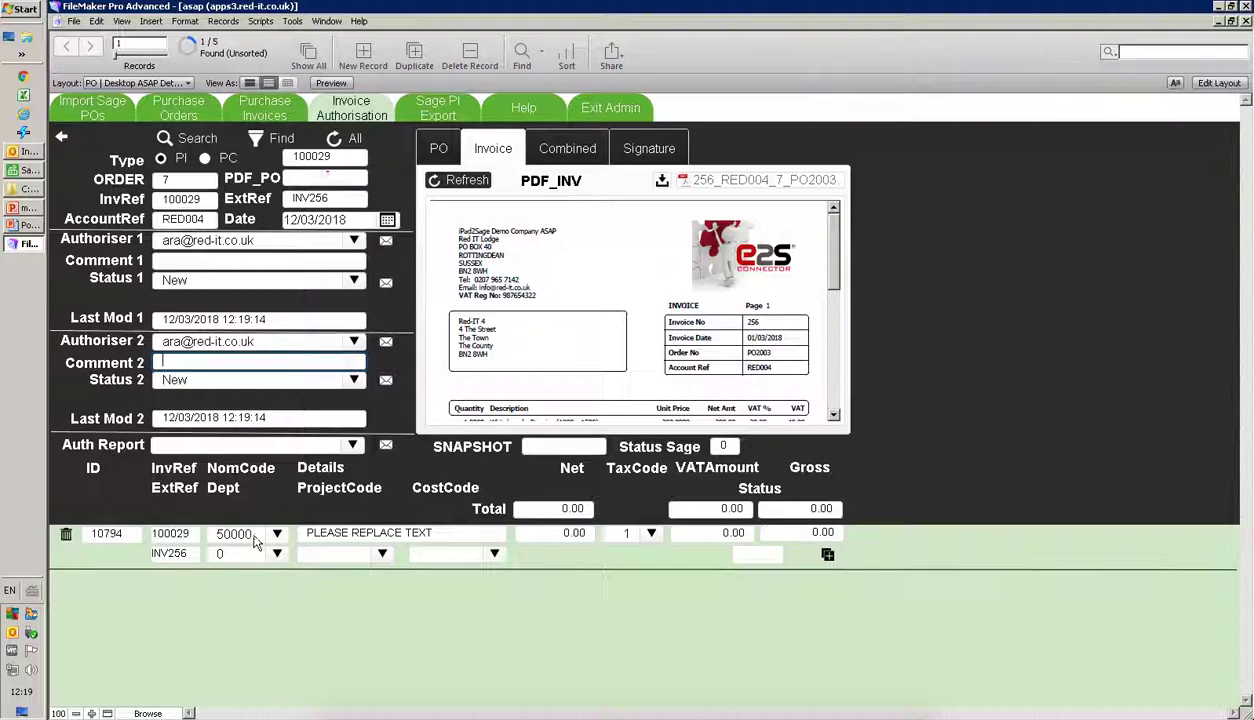
Check the totals at the end of the invoice PDF and set the line's nominal code to 5000 Materials Purchased
mouse_move(820, 262)
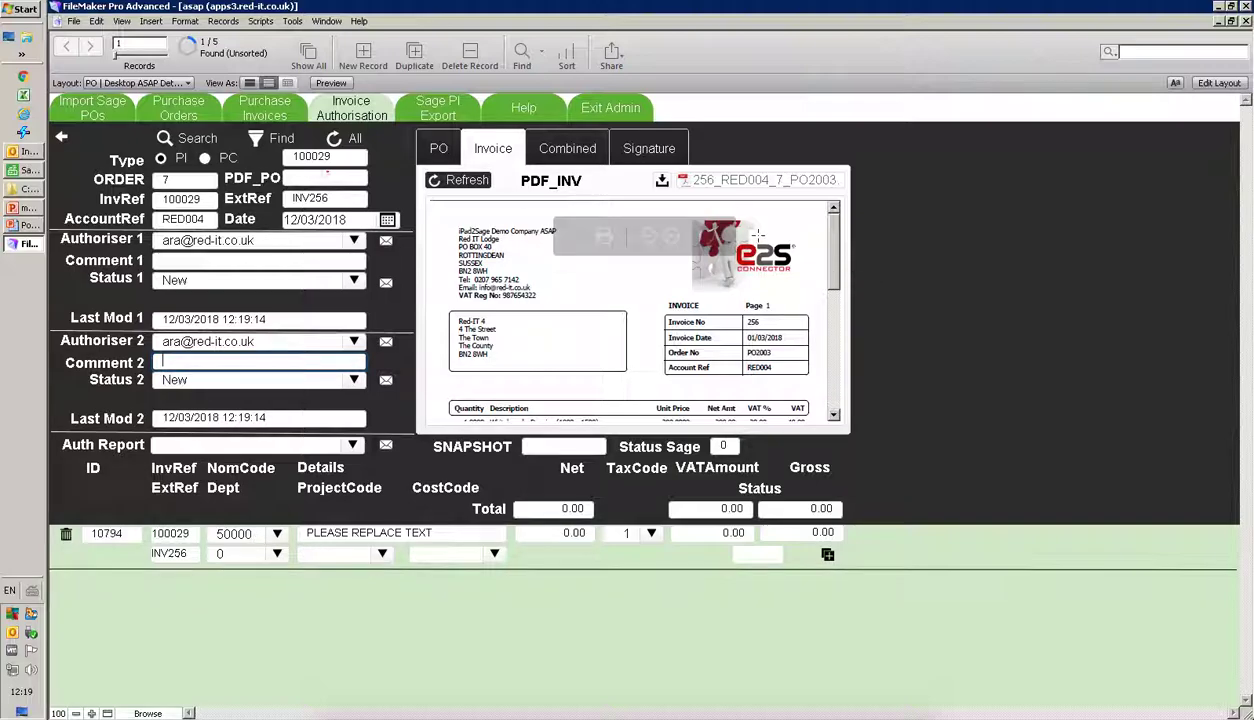
drag(836, 260, 835, 378)
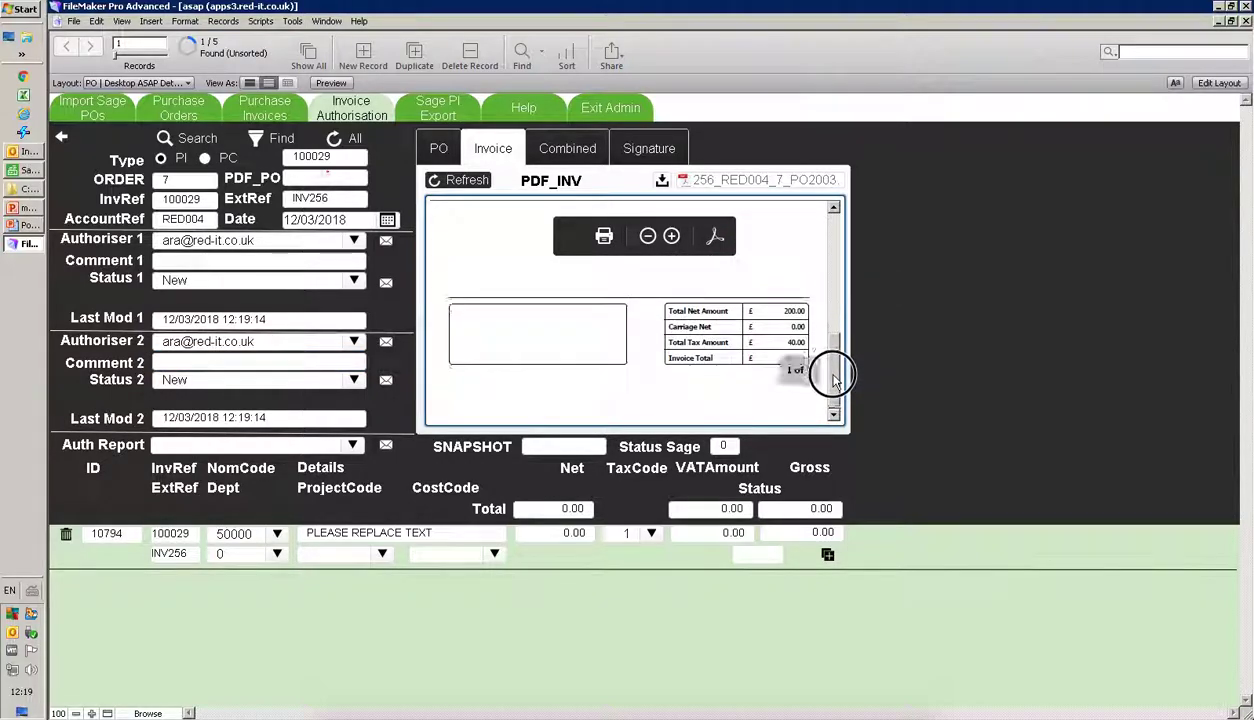
click(345, 532)
click(277, 534)
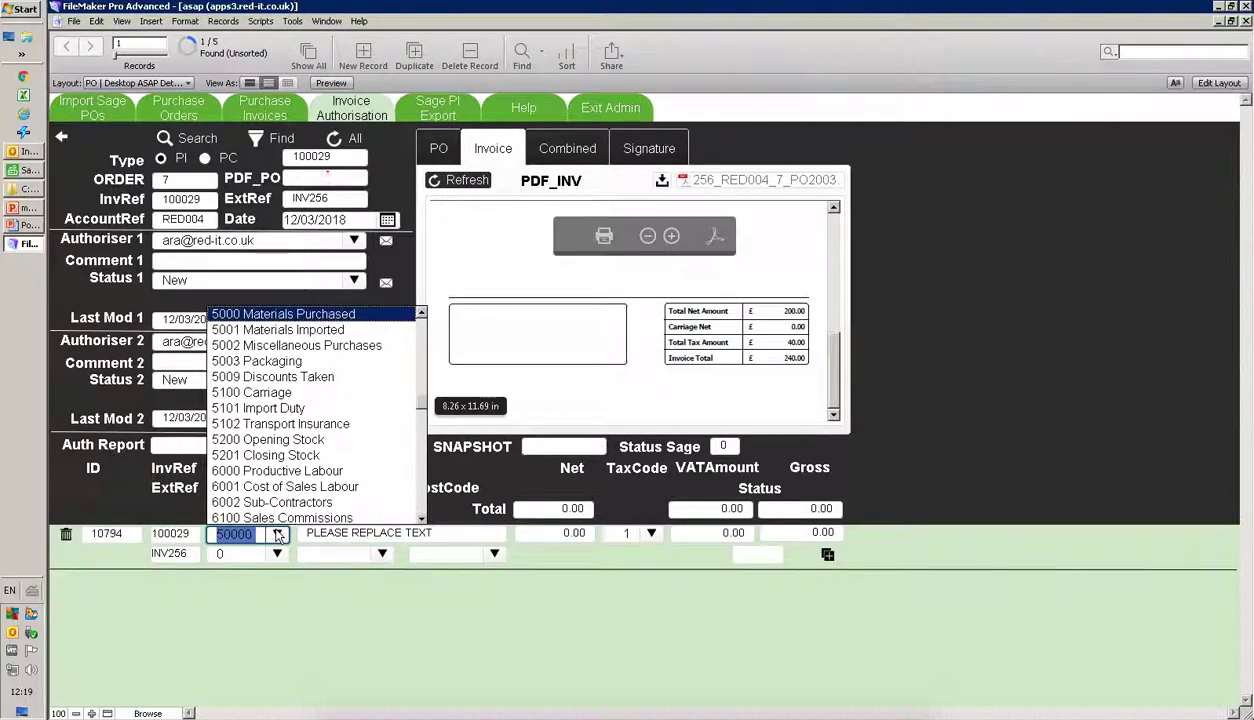
click(258, 314)
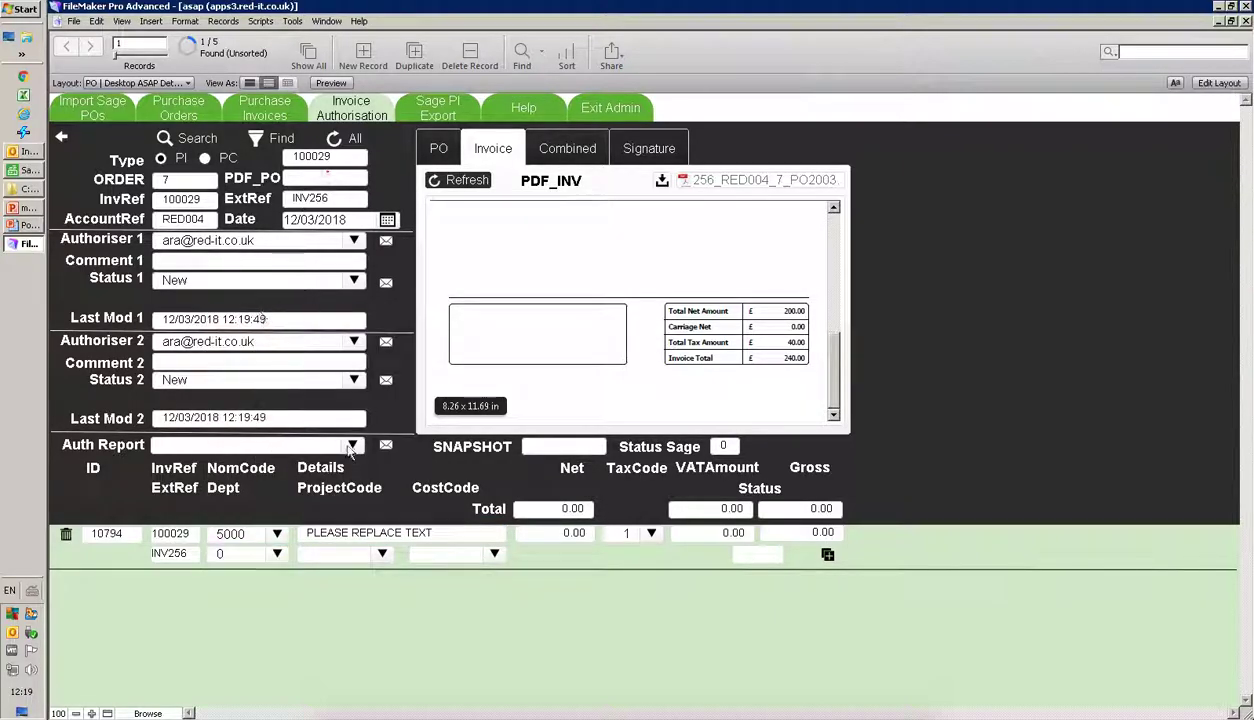
Enter "goods and services" as the invoice line's details and set its net amount to 200
click(398, 532)
text(go)
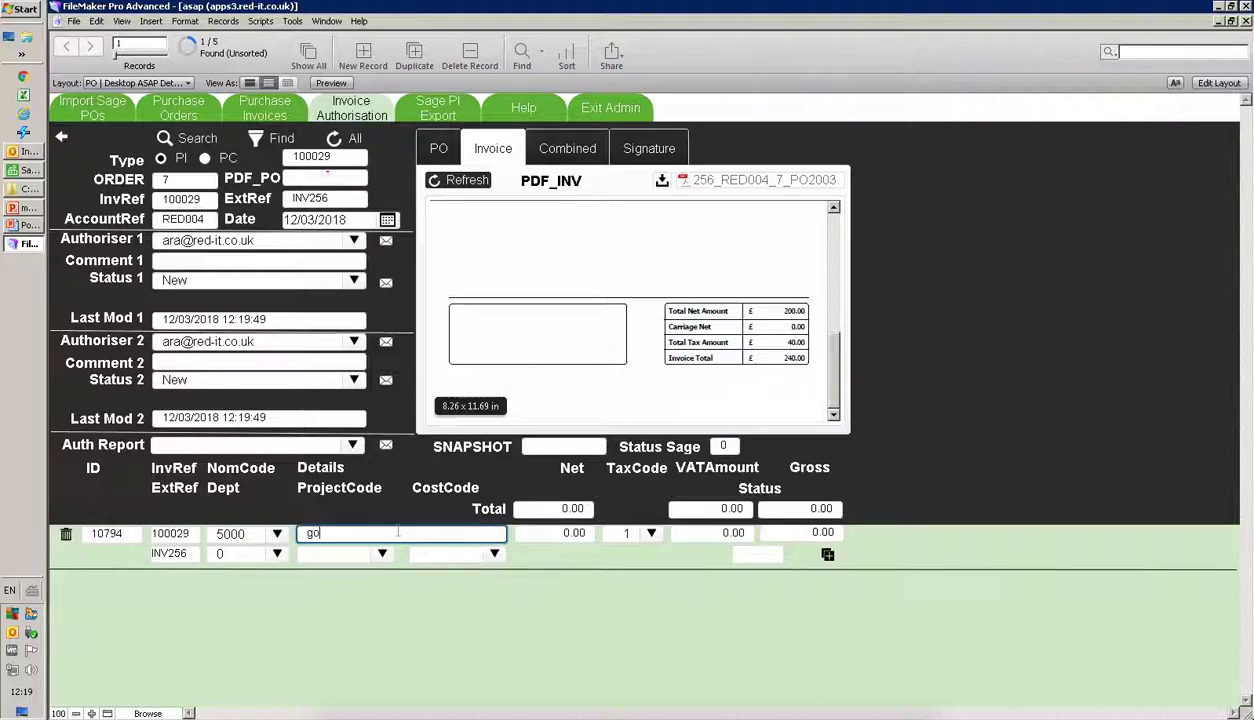
key(BackSpace)
key(BackSpace)
key(BackSpace)
text(oods and service)
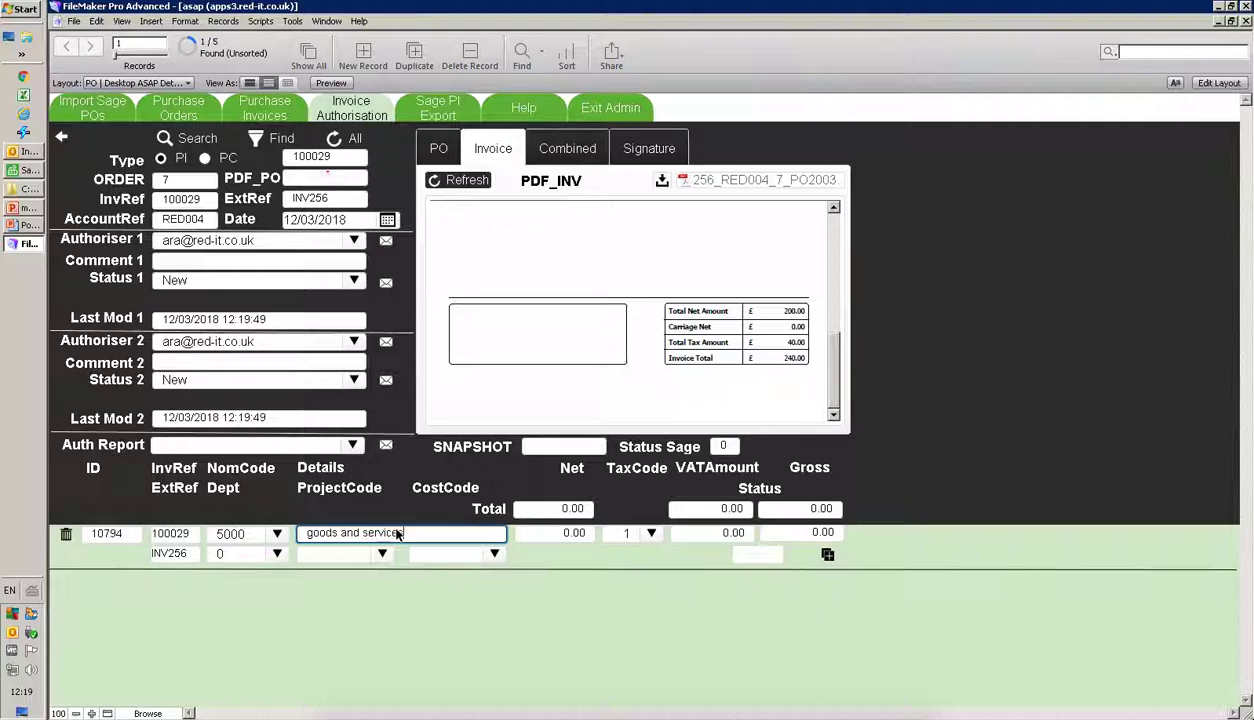
key(Tab)
text(200)
key(Tab)
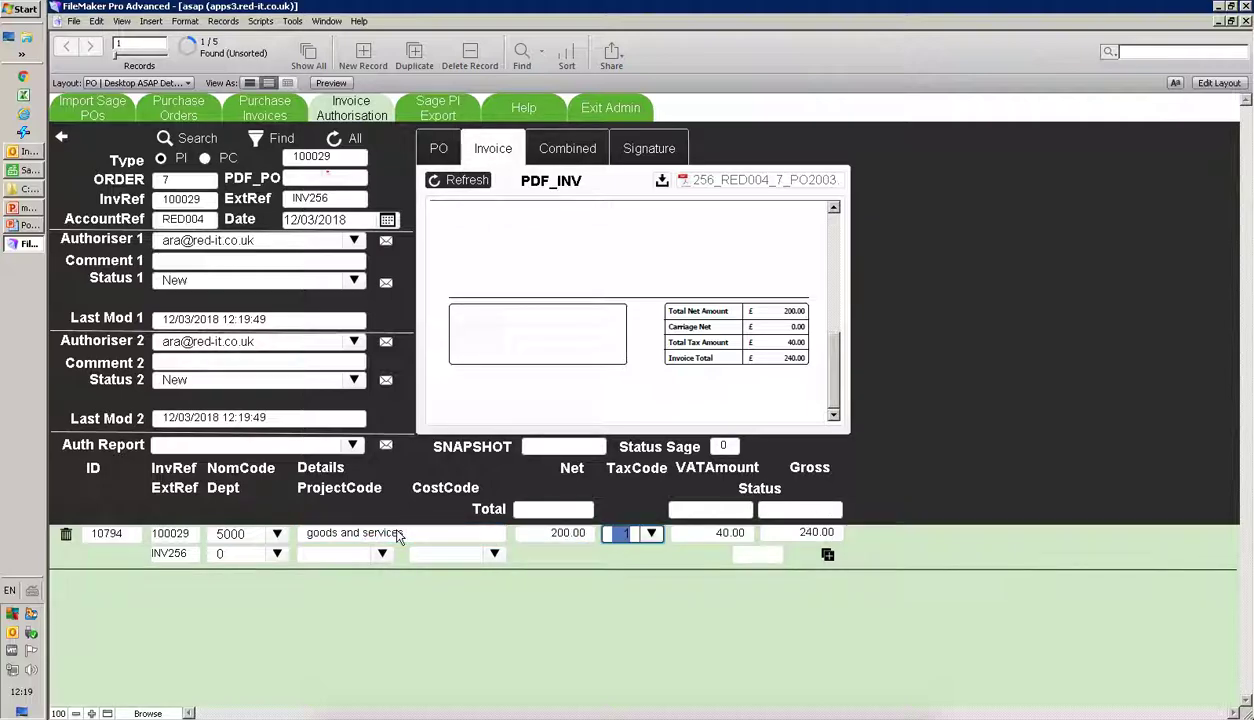
Refresh the invoice totals and e-mail the authorisation request to Authoriser 1
click(547, 511)
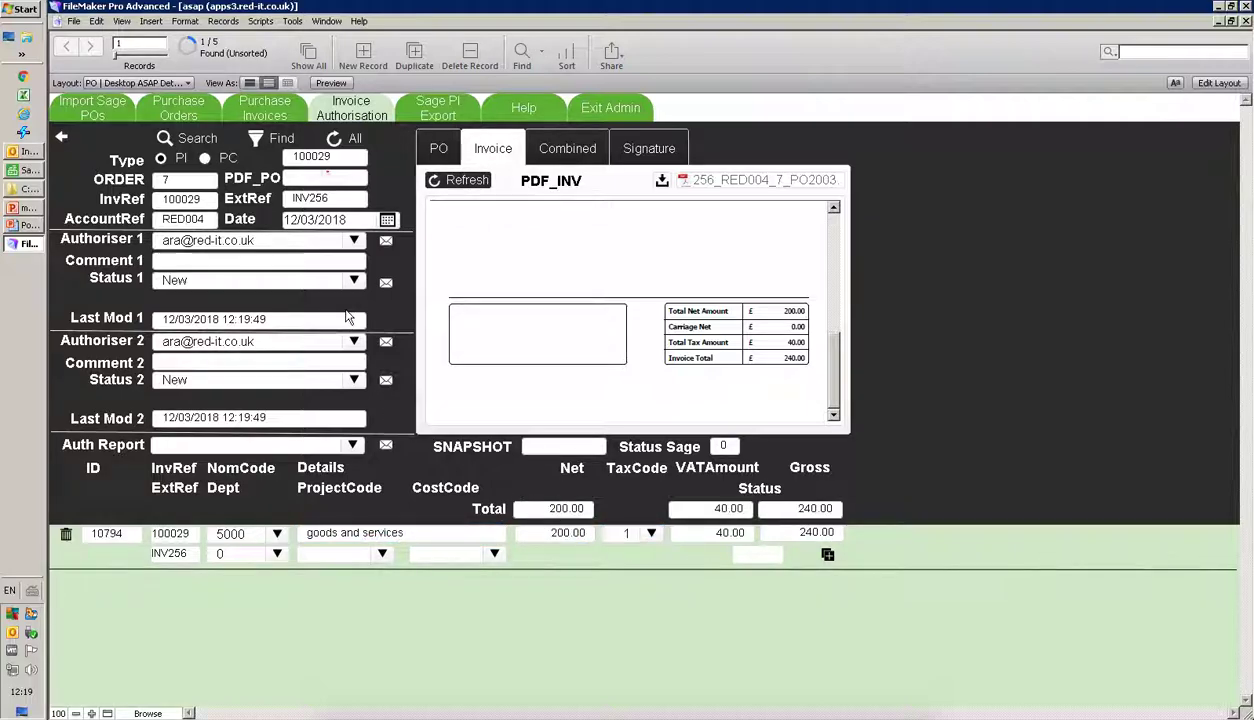
click(385, 241)
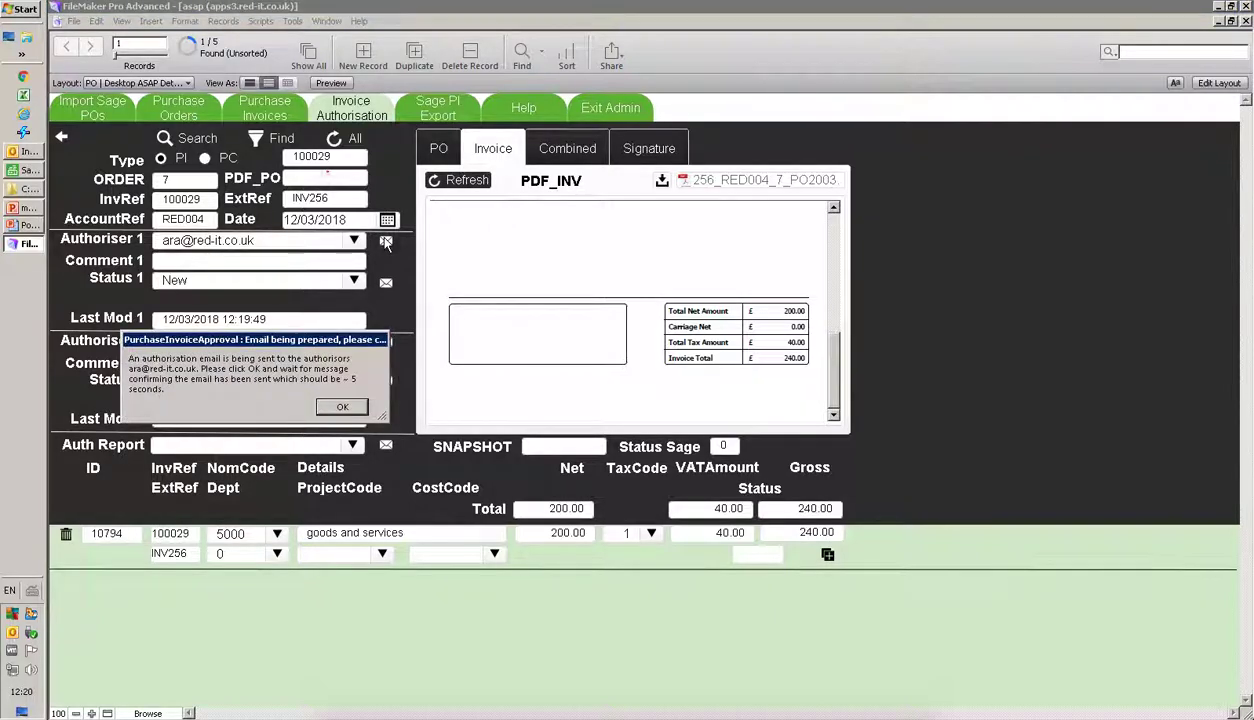
click(338, 408)
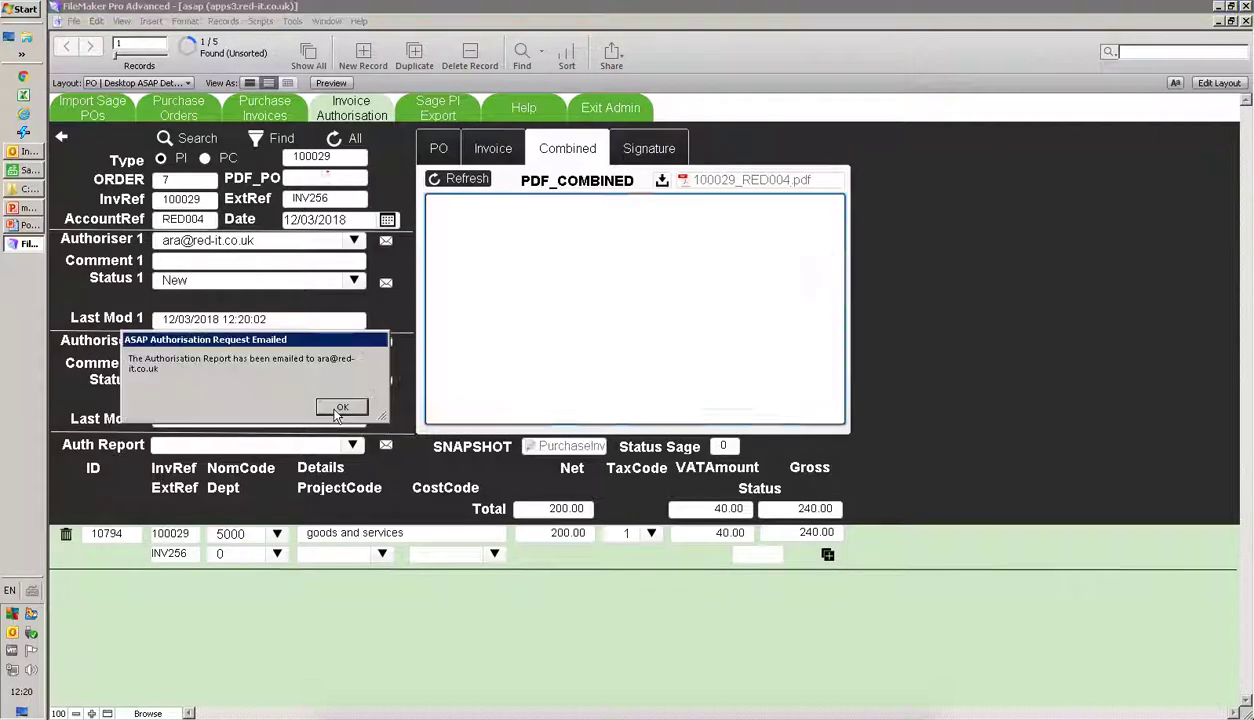
click(340, 408)
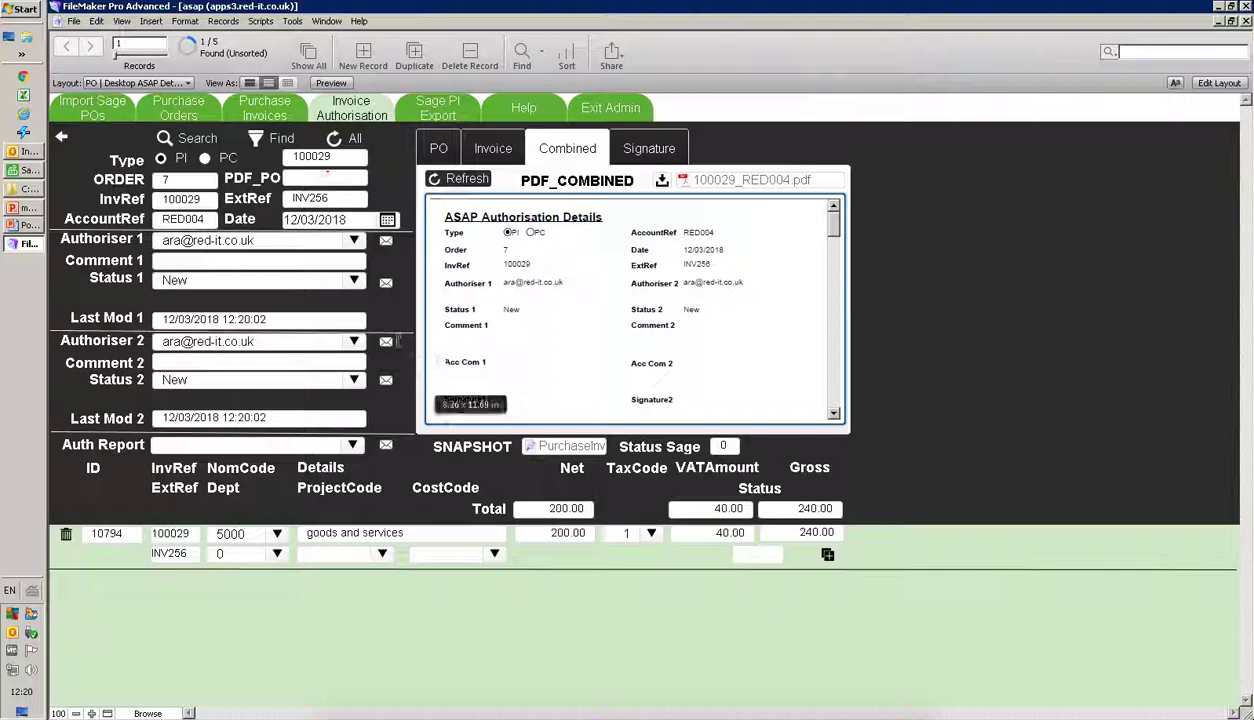
Leave the invoice record, switch to Outlook and read the newest ASAP authorisation request e-mail
click(58, 139)
click(24, 151)
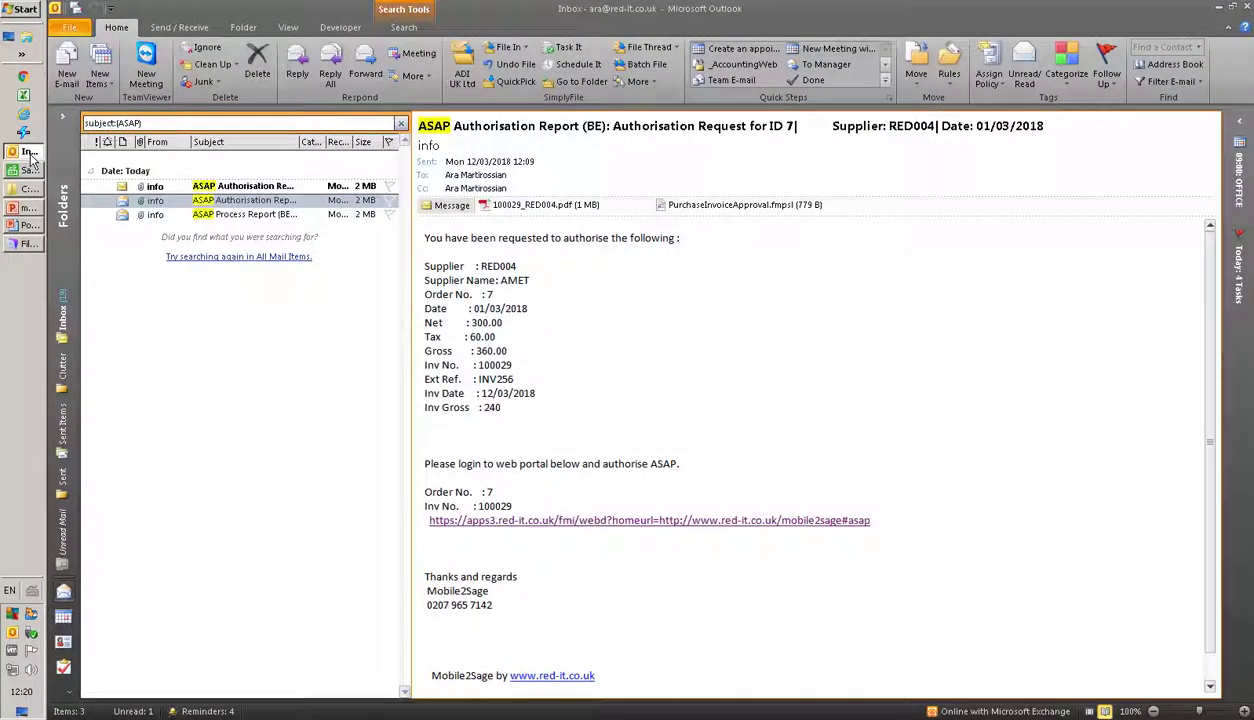
click(266, 188)
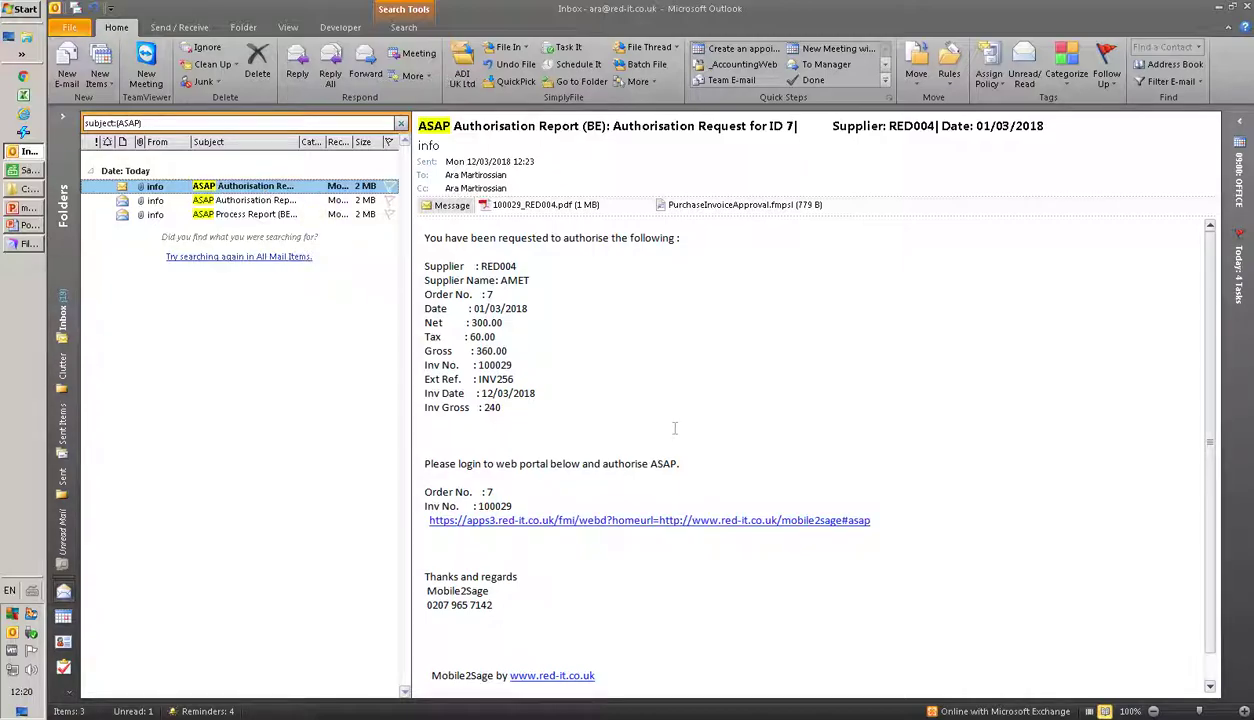
Review all pages of the attached 100029_RED004.pdf and return to the authorisation request message
click(541, 206)
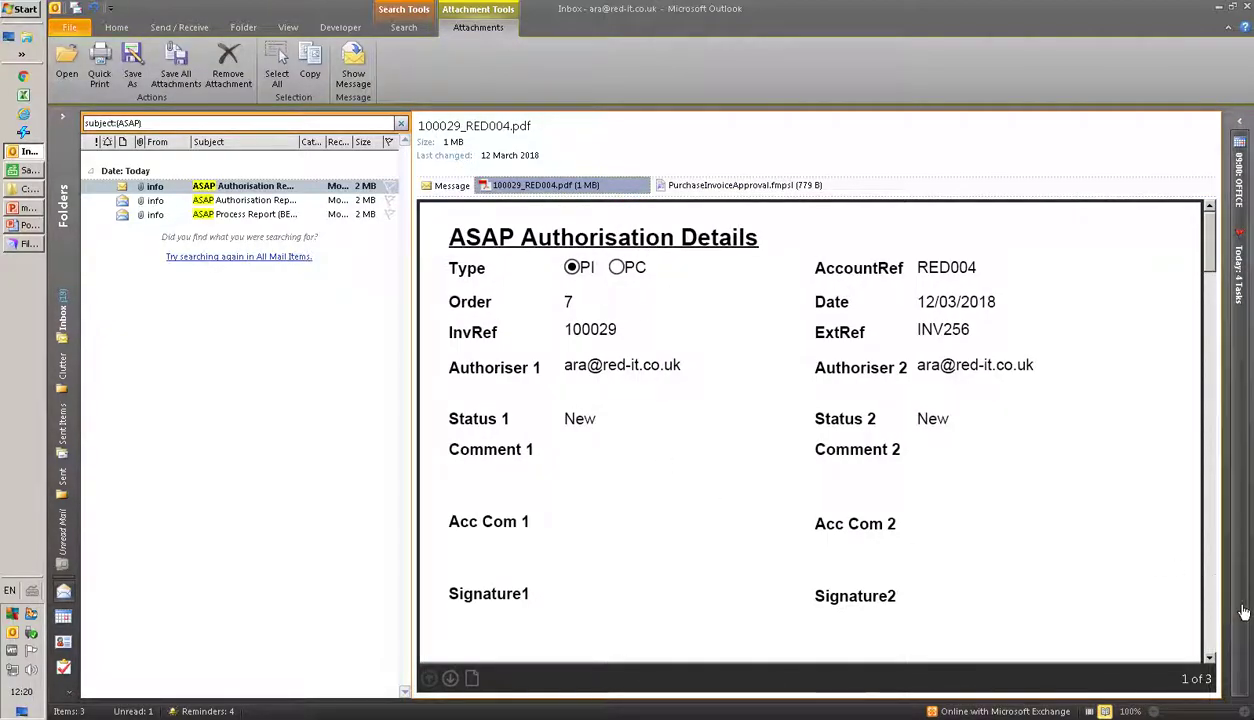
click(1210, 640)
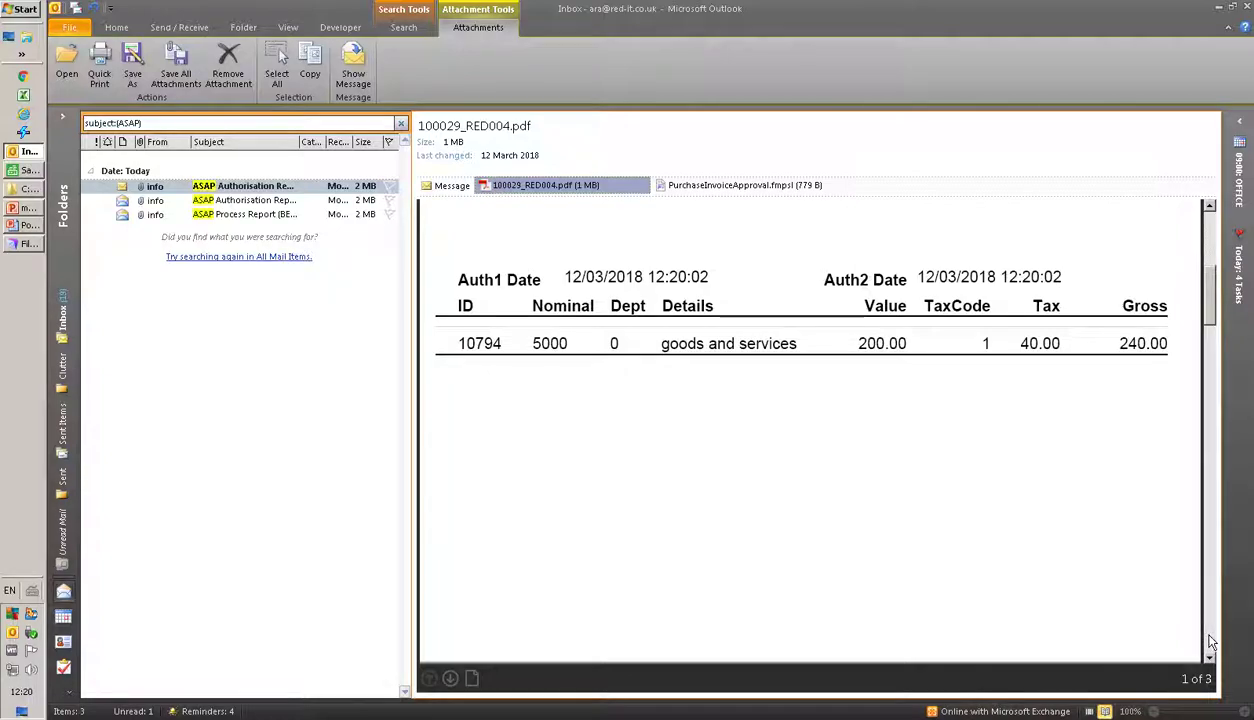
click(1210, 641)
click(1210, 641)
click(1210, 641)
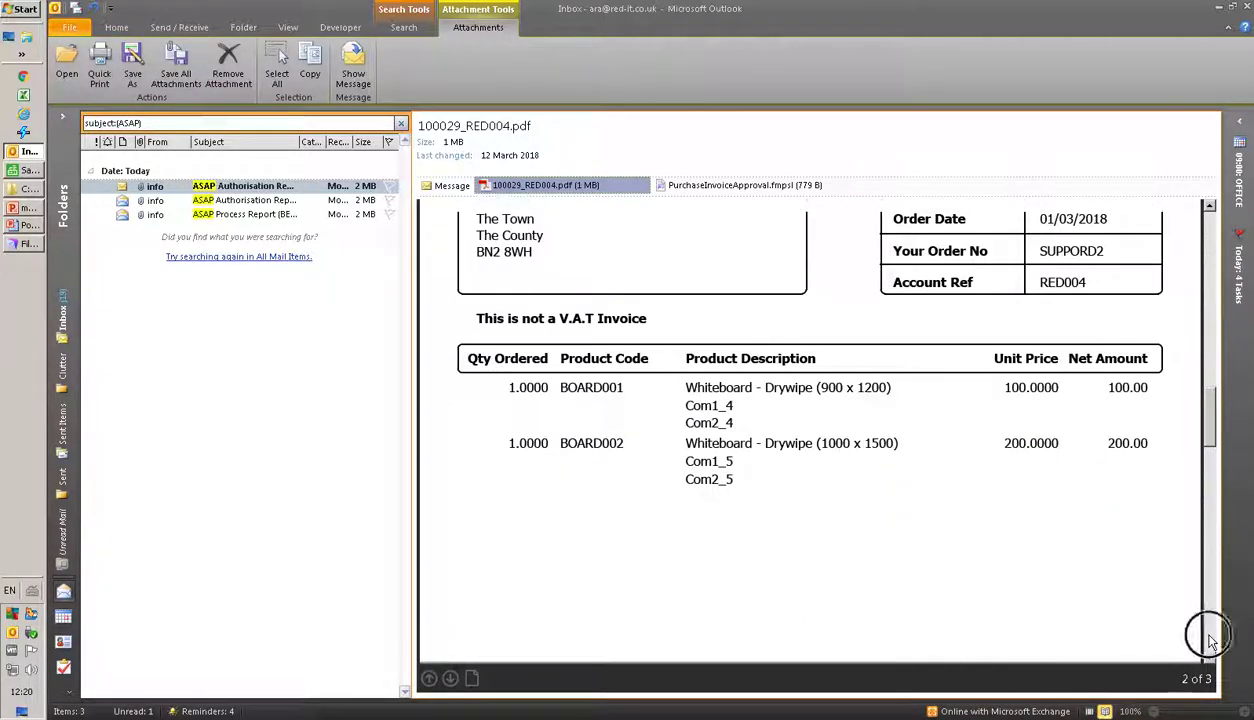
click(1210, 641)
click(1210, 641)
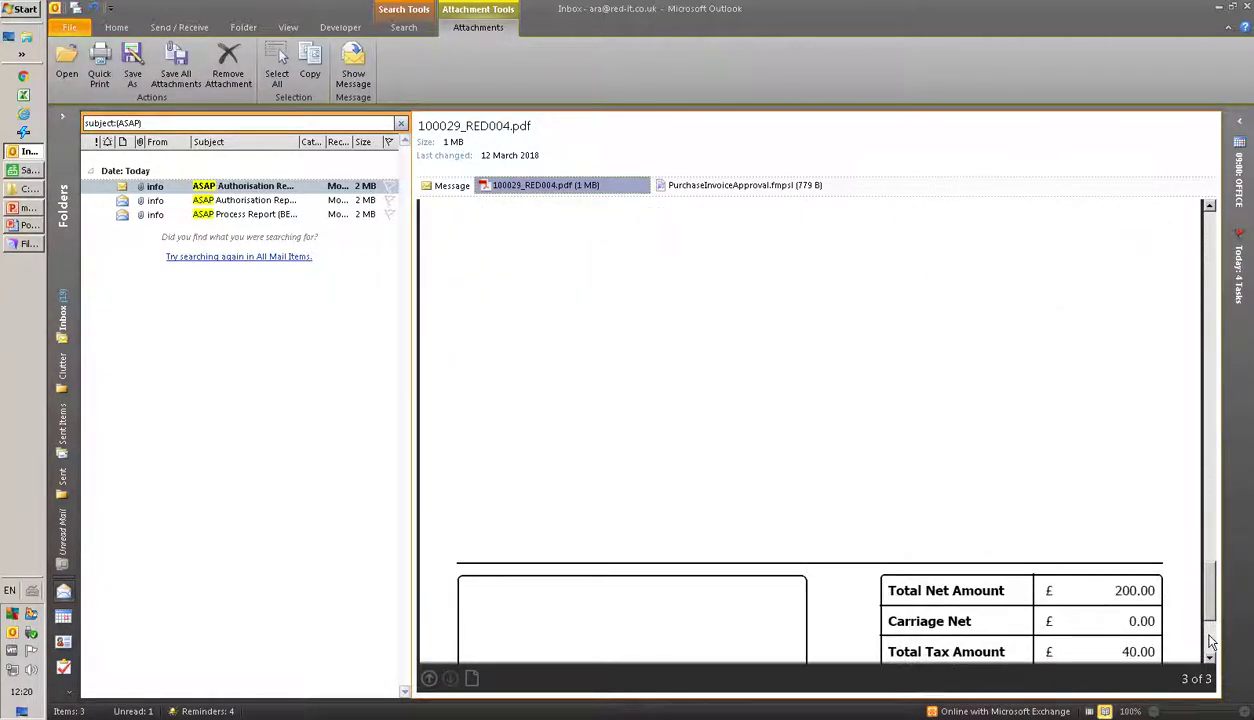
click(1210, 641)
drag(1210, 641, 1209, 232)
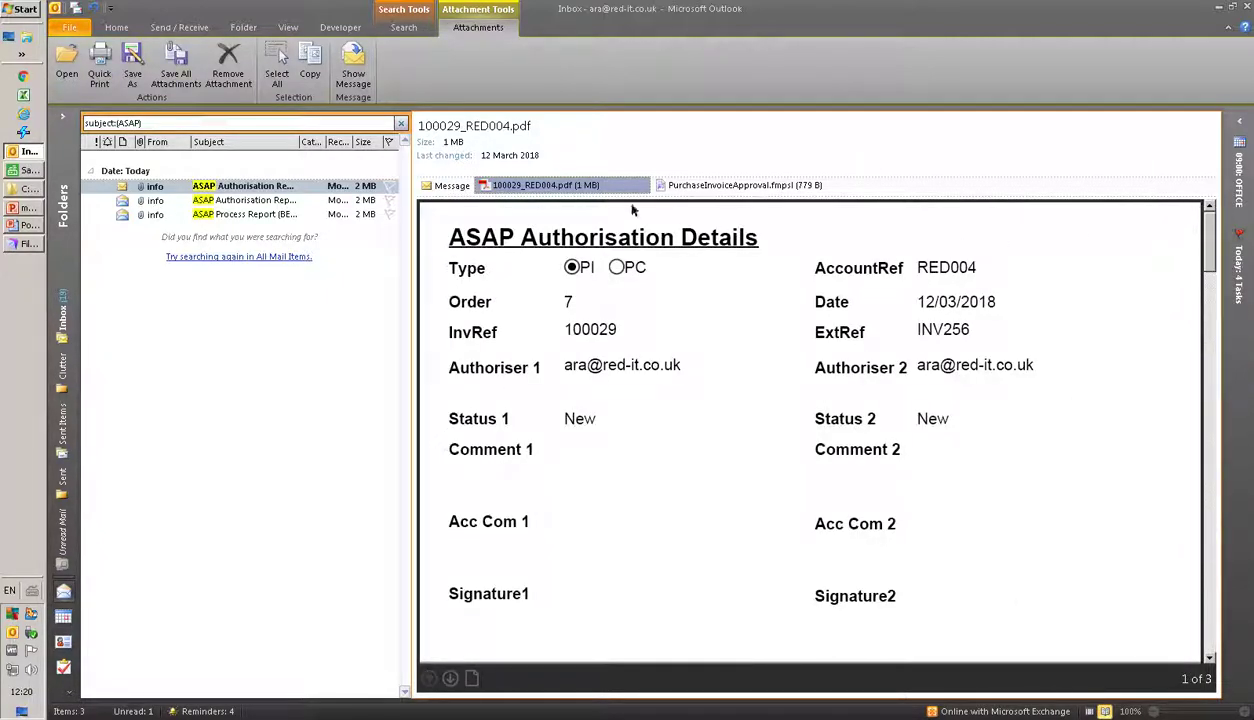
click(448, 187)
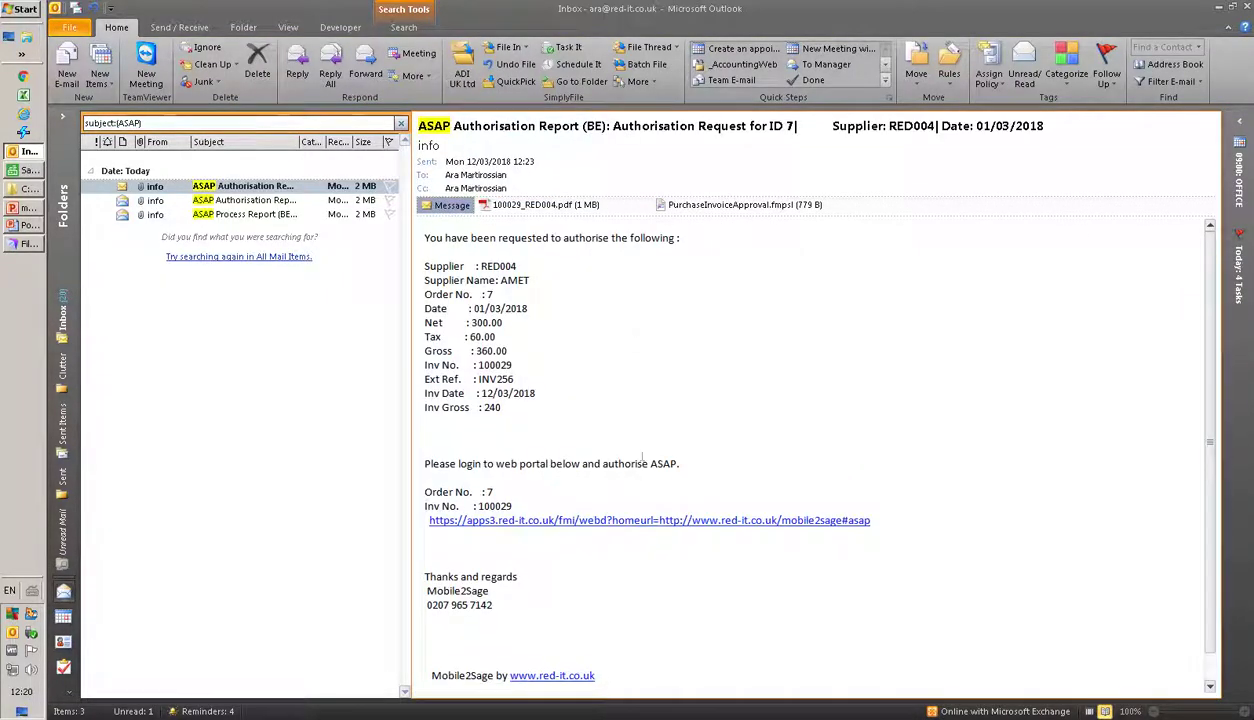
Follow the web portal link in the e-mail and log in to the asap database with the account name and password
click(594, 520)
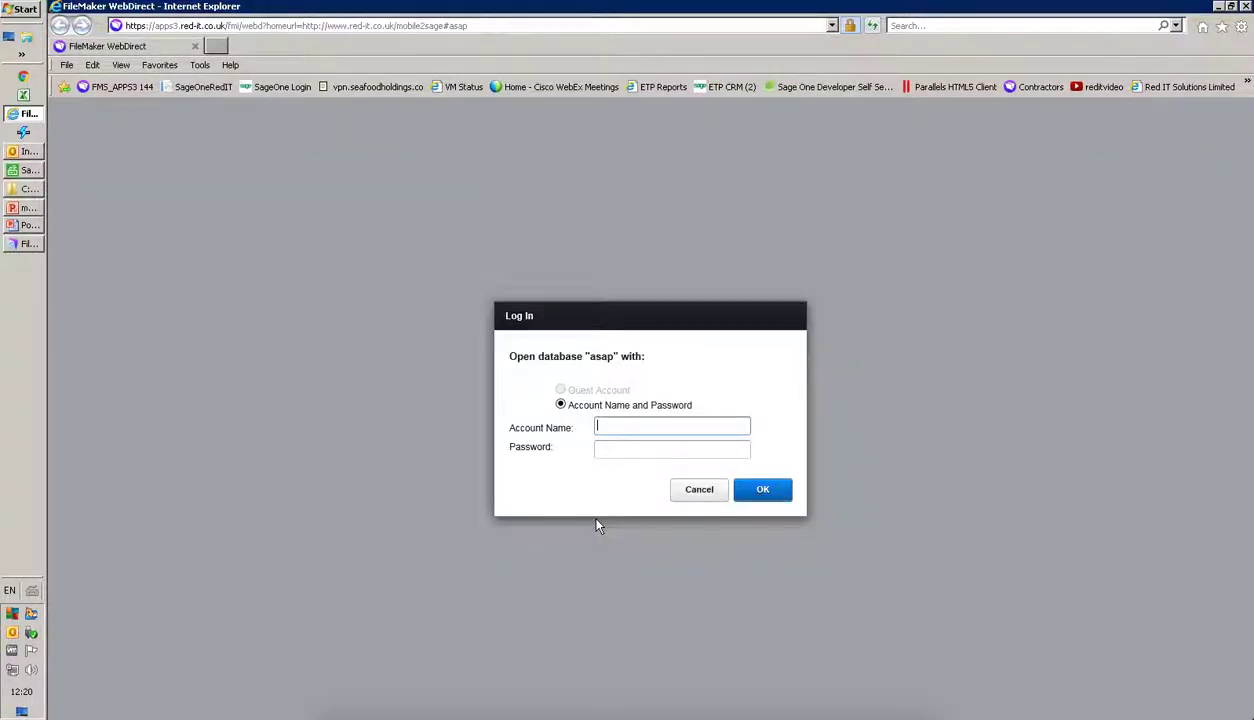
click(611, 427)
click(610, 447)
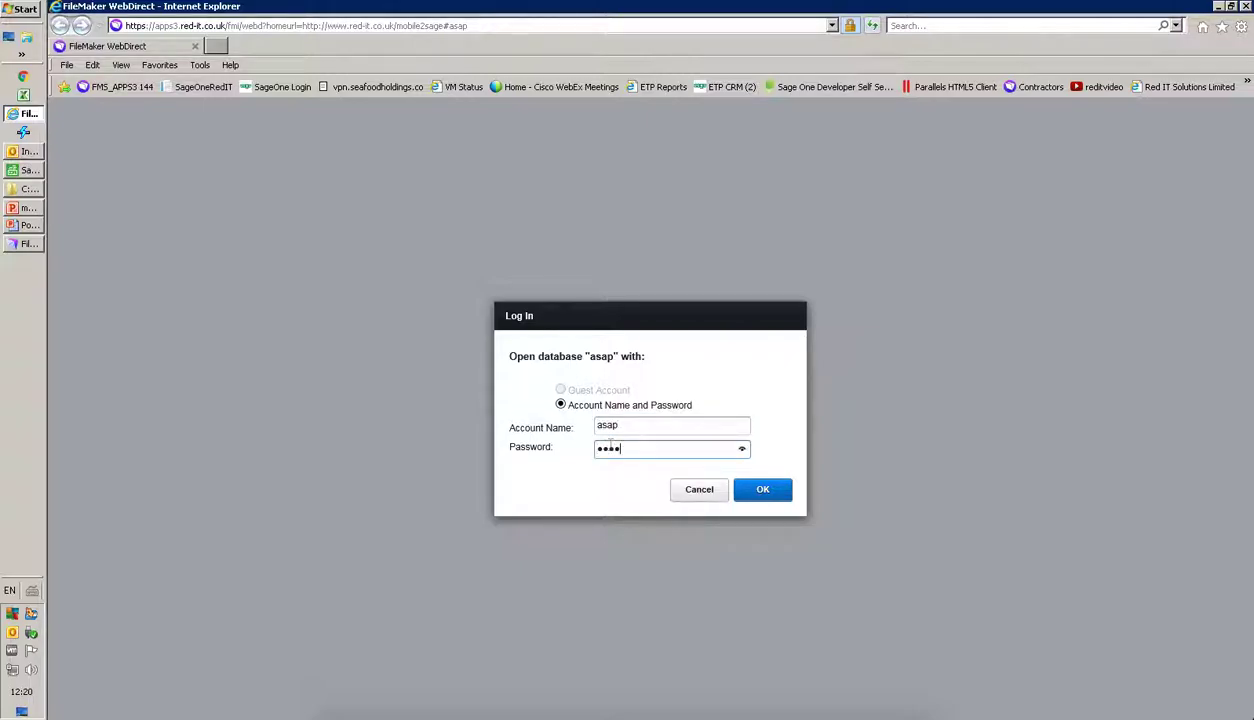
click(745, 489)
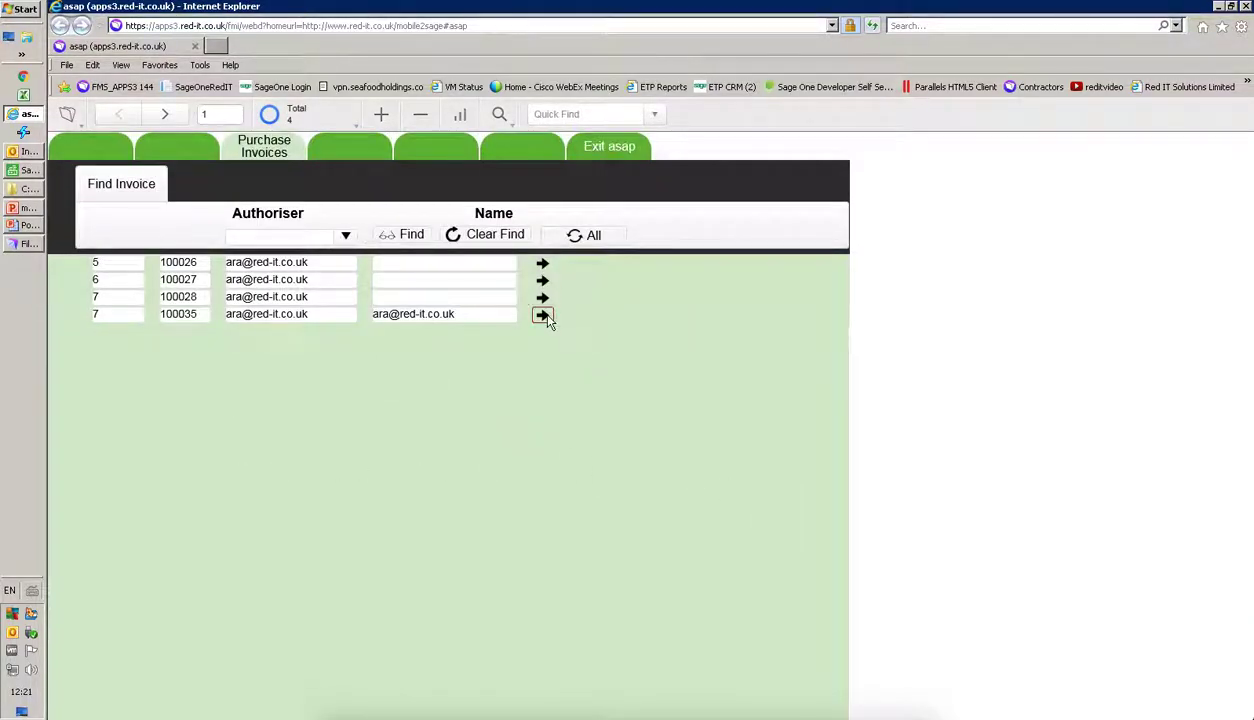
Open the last listed invoice, INV256, set its Status 1 to Authorised and enter "Looks OK" as Comment 1
click(545, 315)
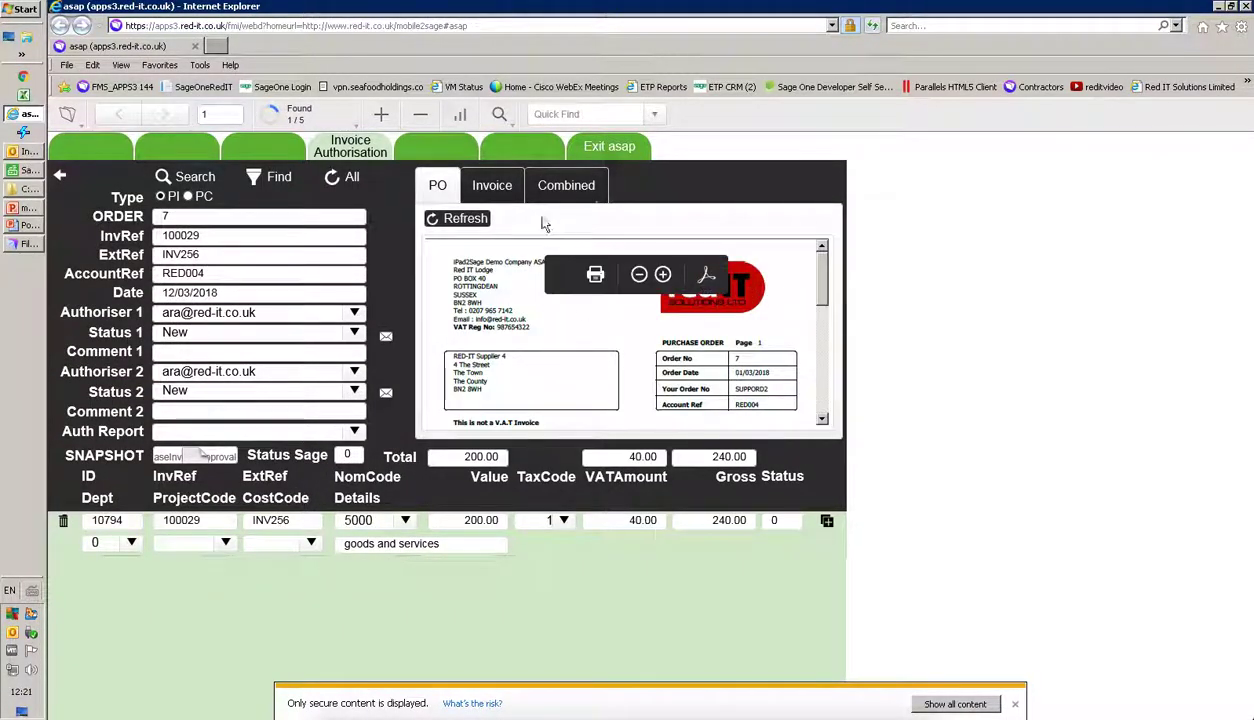
click(355, 333)
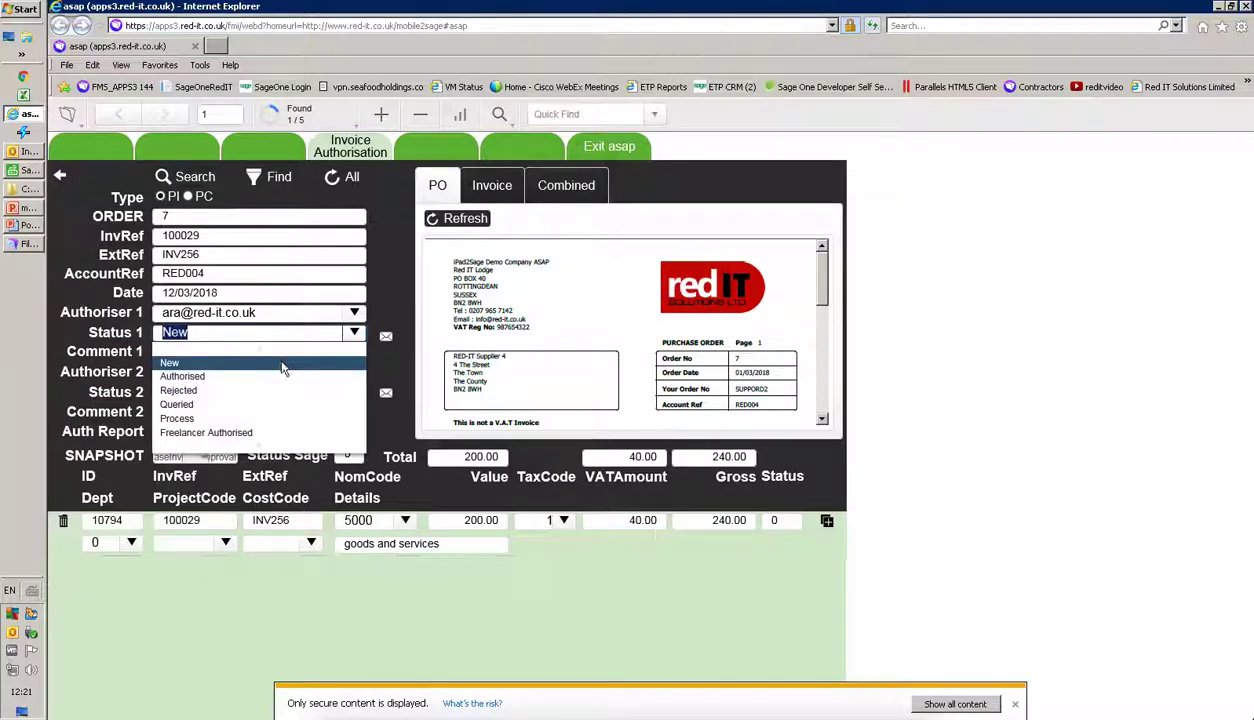
click(257, 376)
click(258, 352)
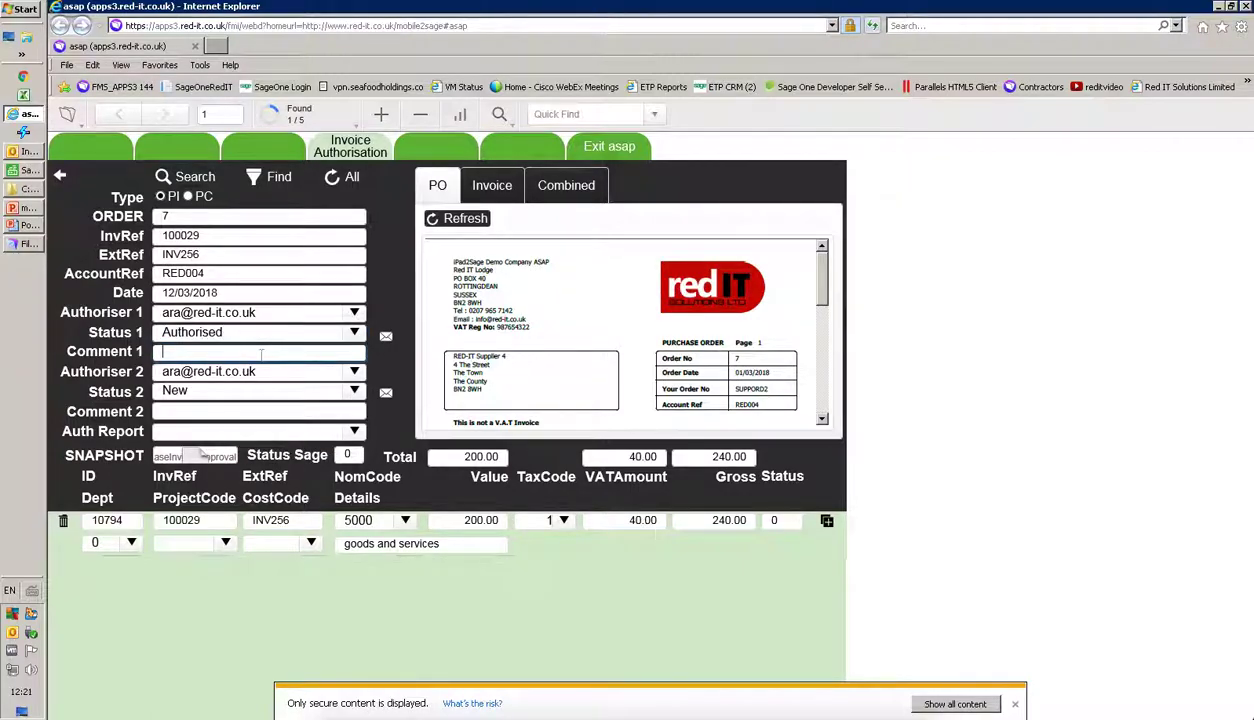
text(Looks OK)
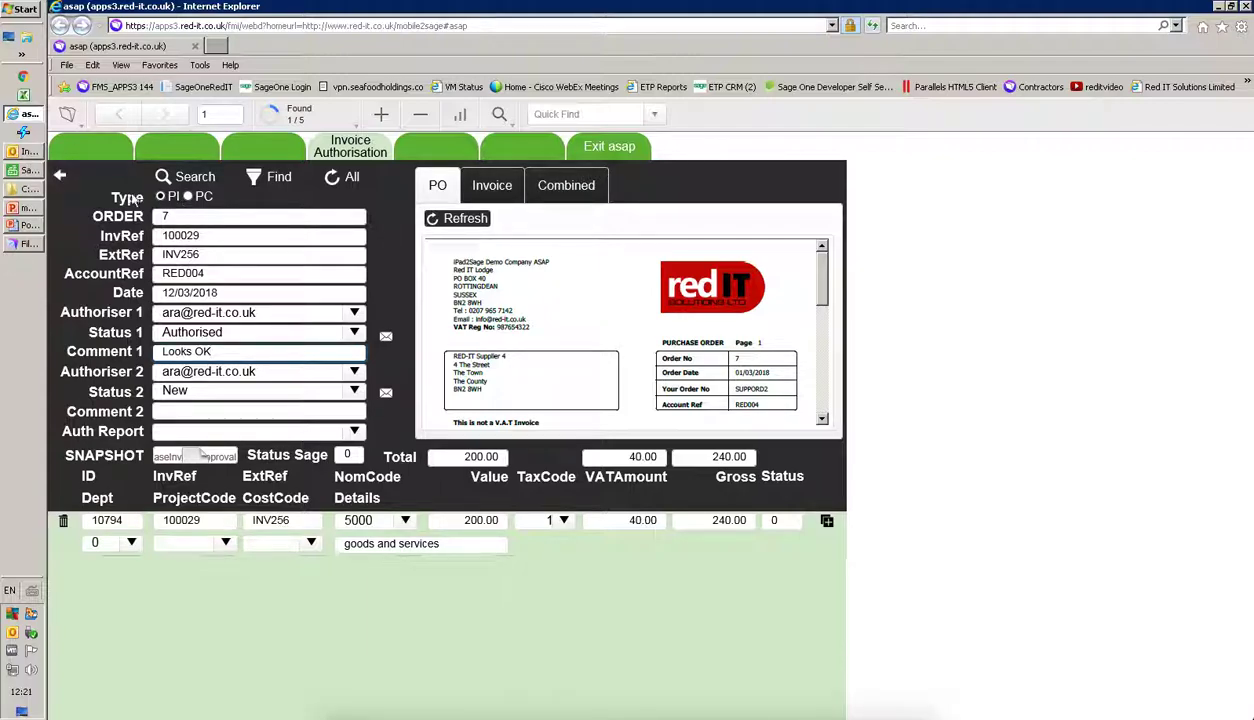
Leave the authorised invoice, exit the asap web portal and dismiss the browser window
click(223, 236)
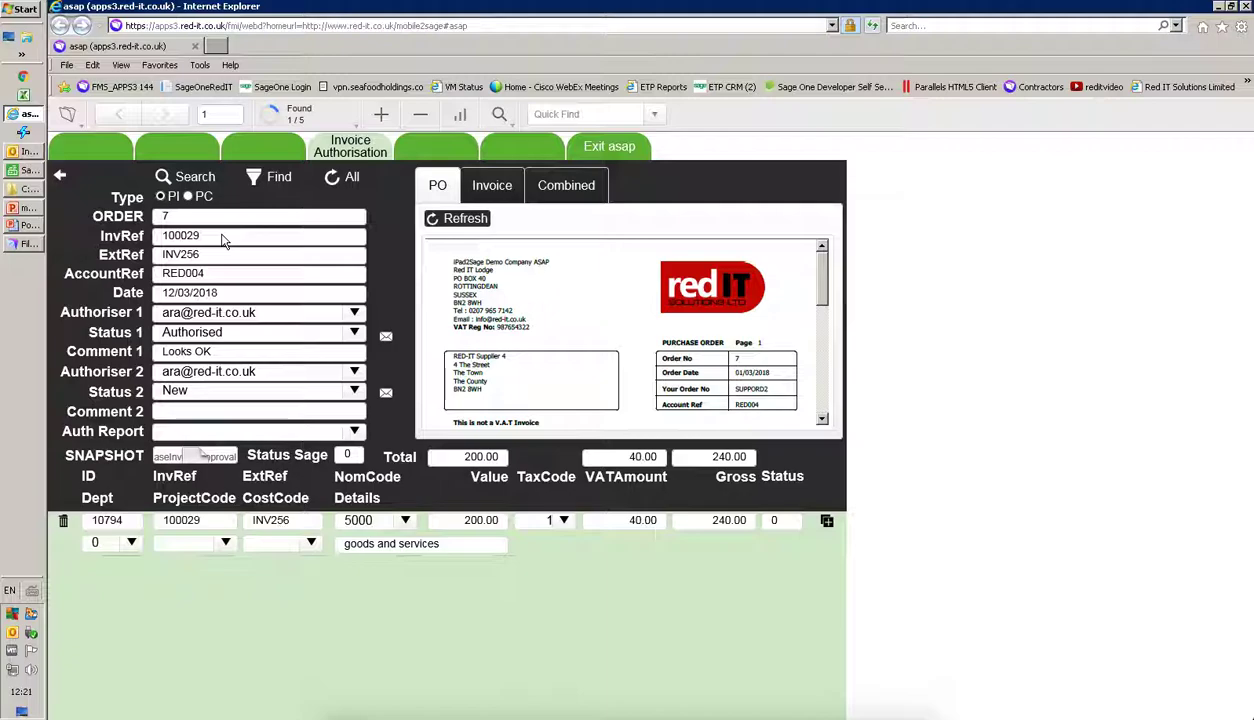
click(223, 237)
click(603, 146)
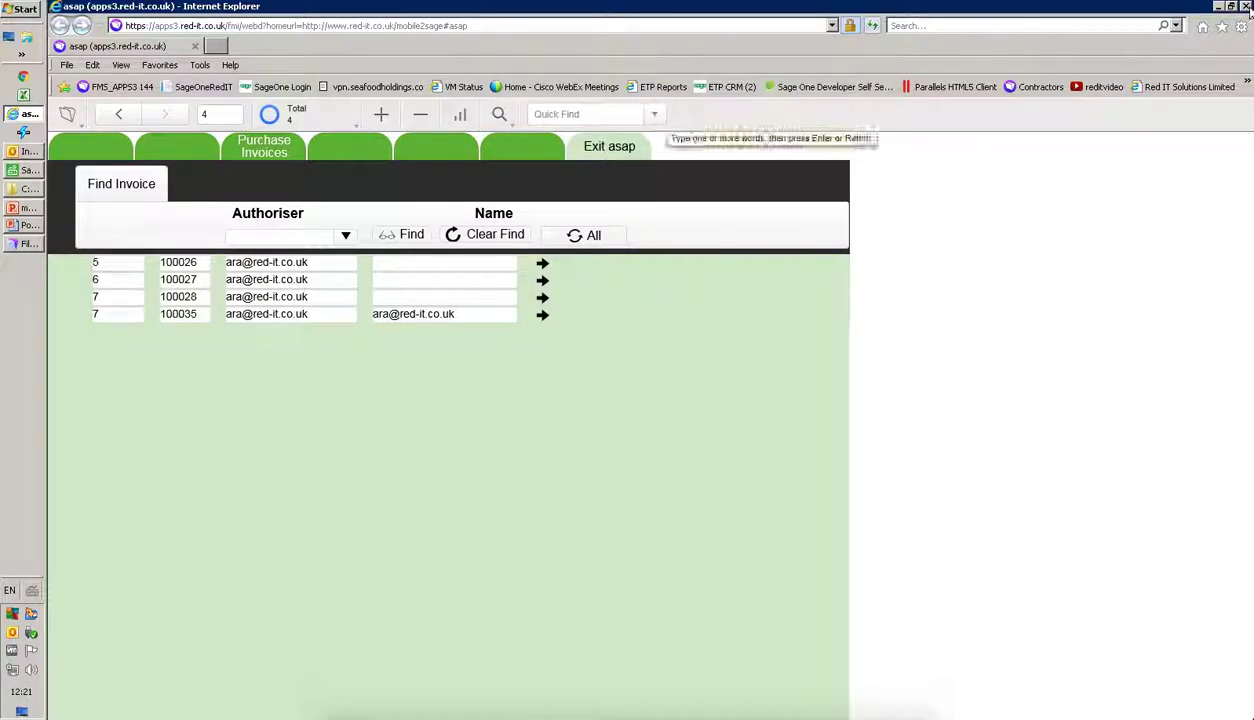
click(1217, 7)
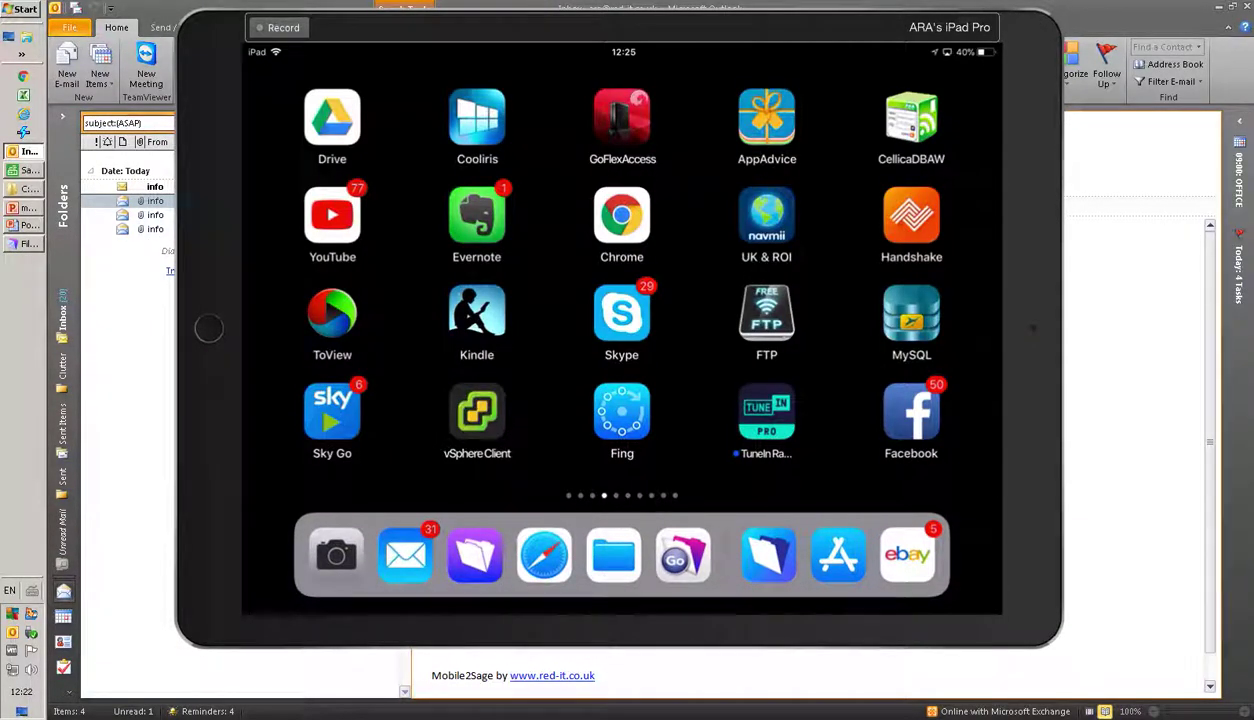
Move the iPad mirror window out of the way and read the newest ASAP Status 1 Update e-mail
drag(1064, 25, 680, 330)
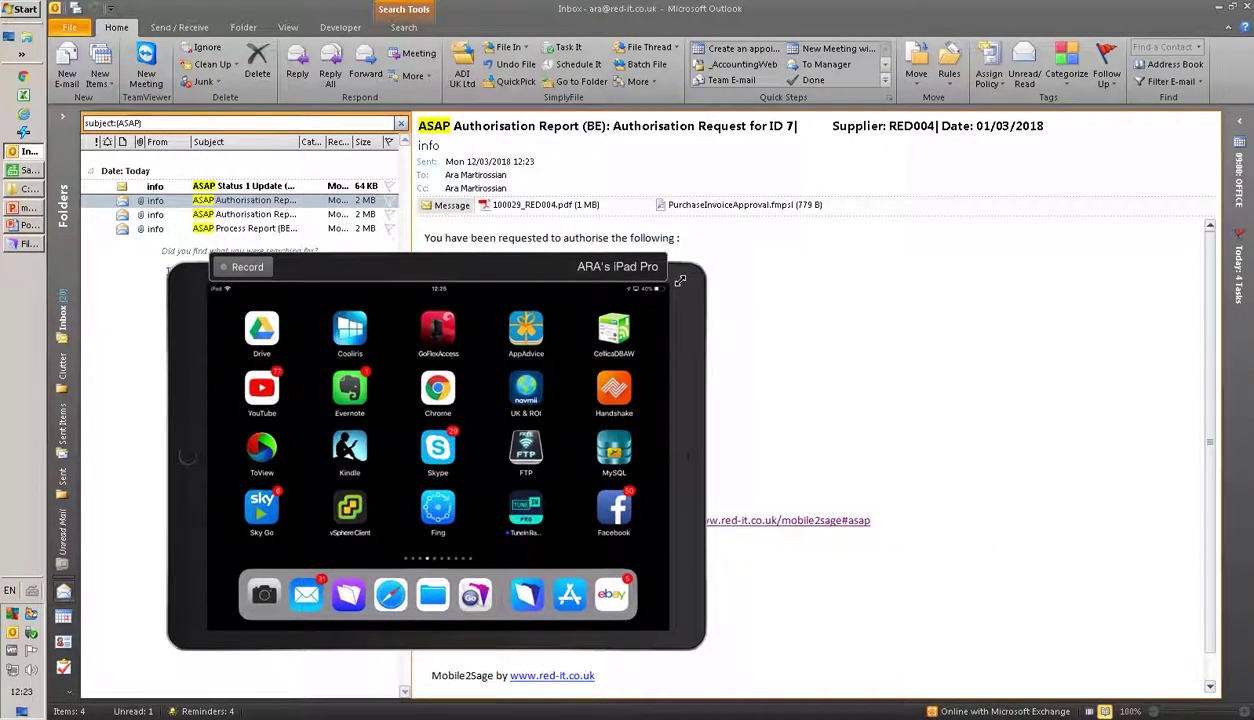
drag(545, 278, 0, 275)
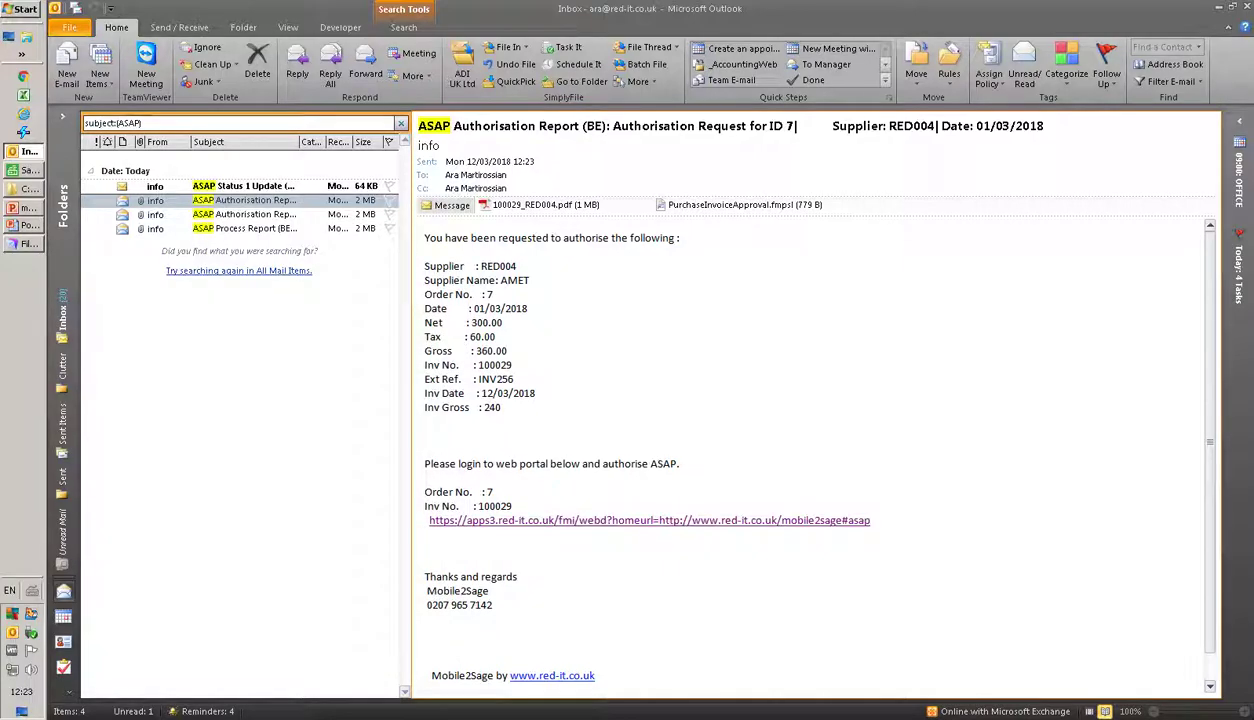
click(289, 188)
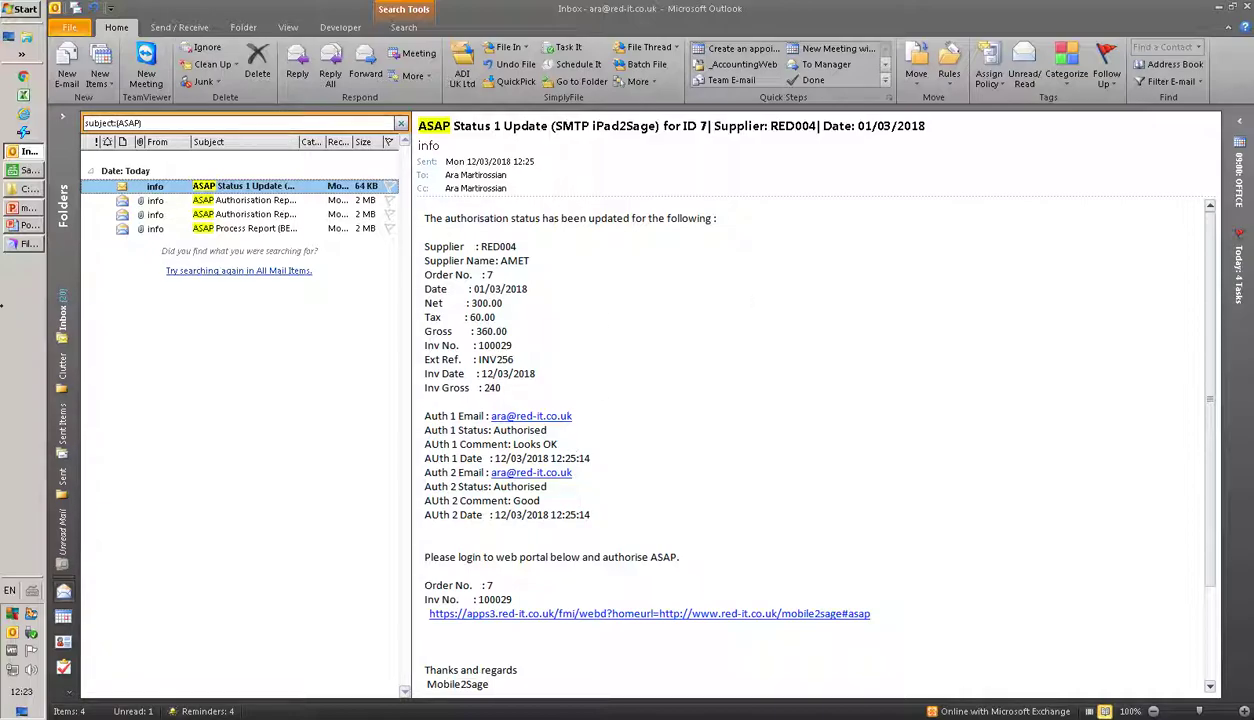
Switch back to FileMaker, open invoice INV256 and review its invoice document, combined PDF and signatures
click(26, 243)
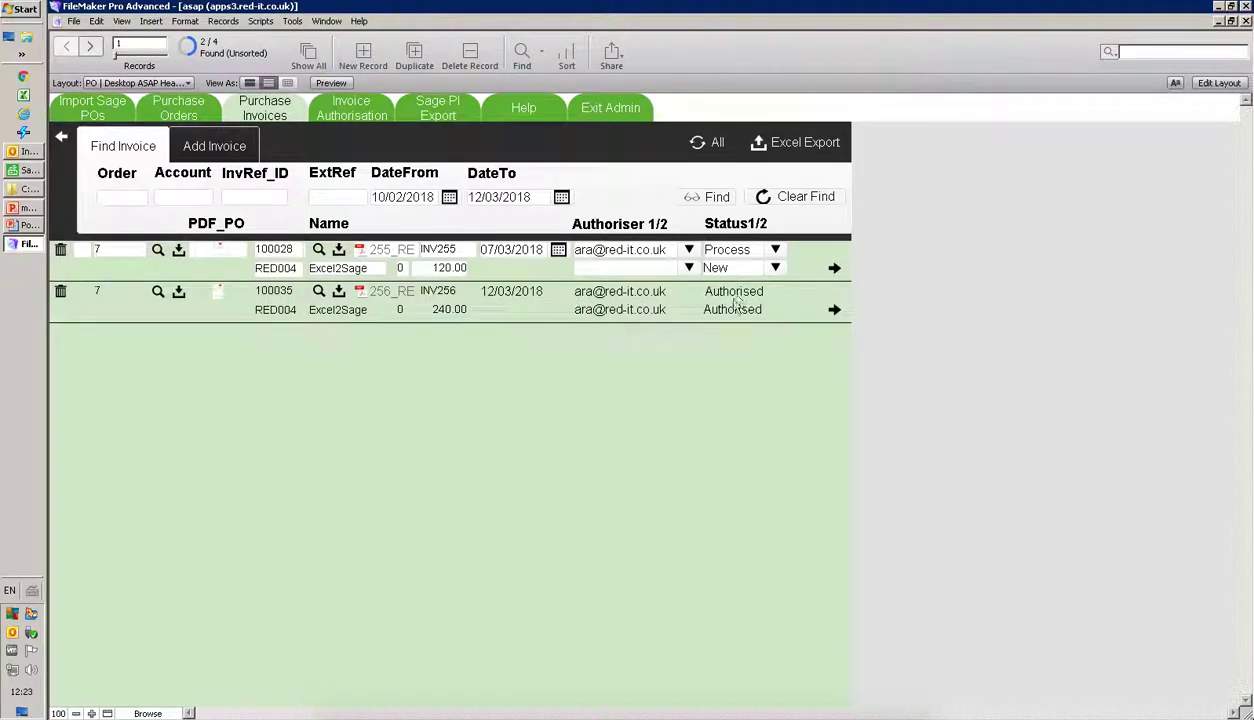
click(834, 309)
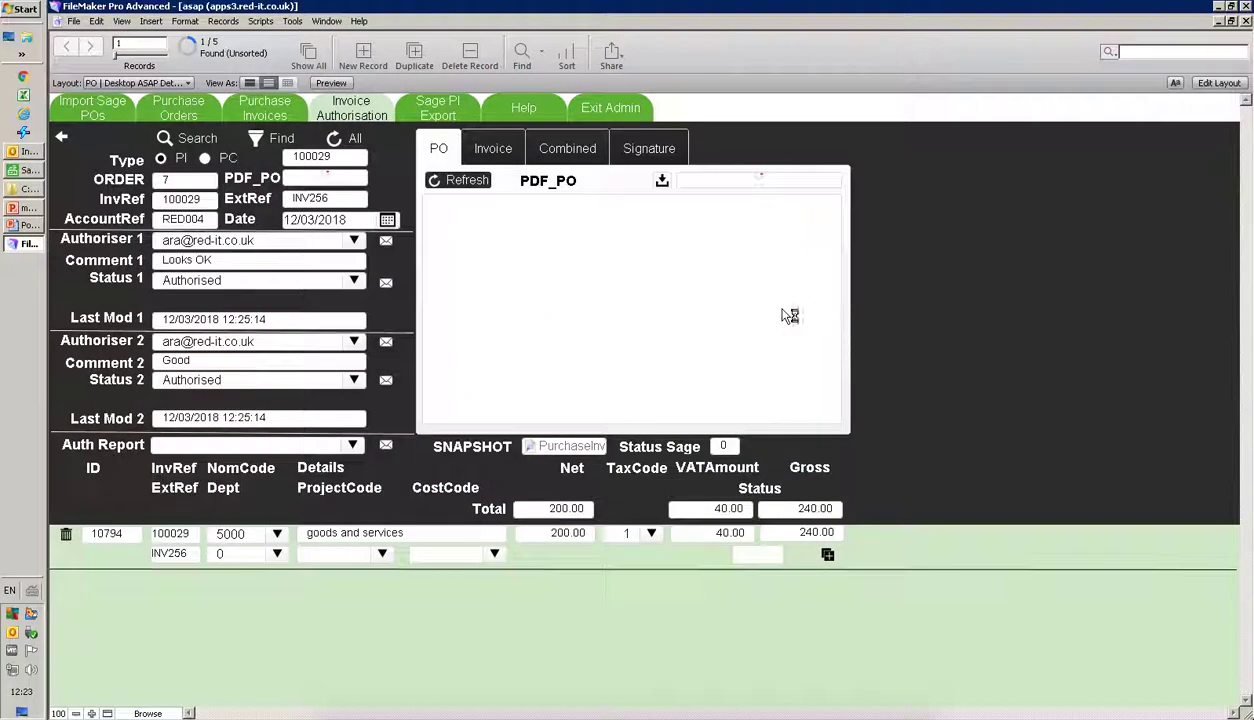
click(500, 155)
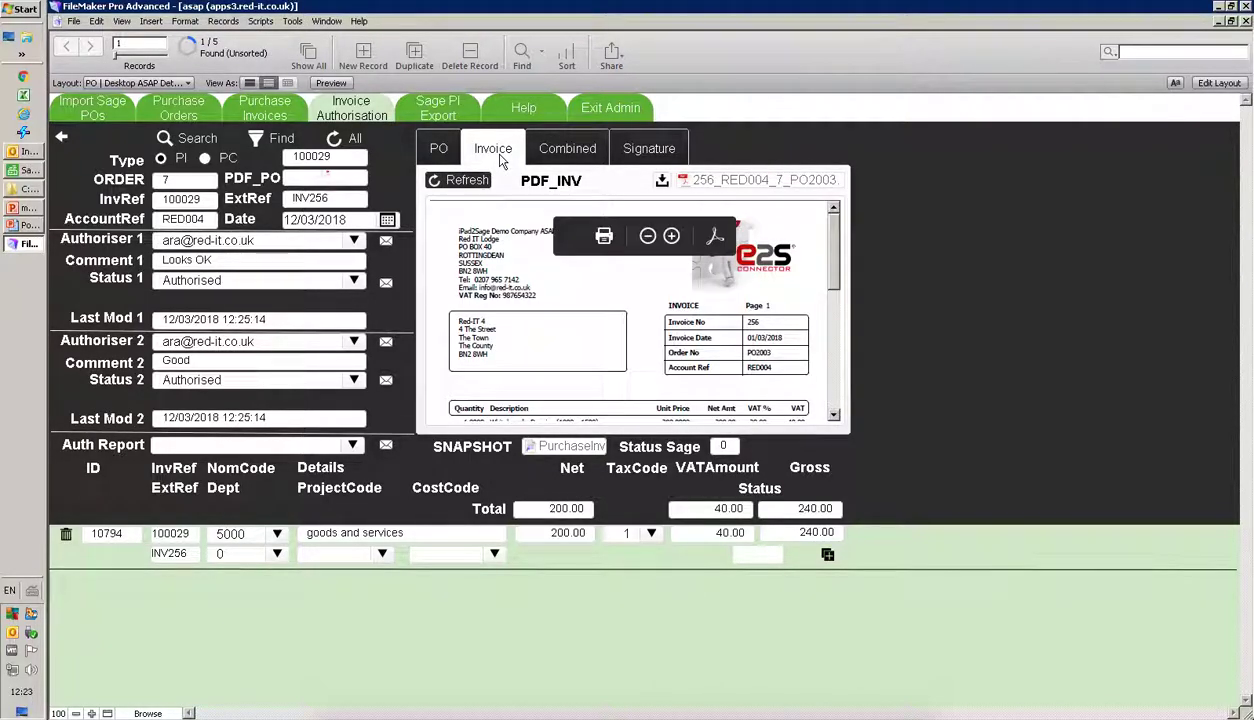
click(567, 150)
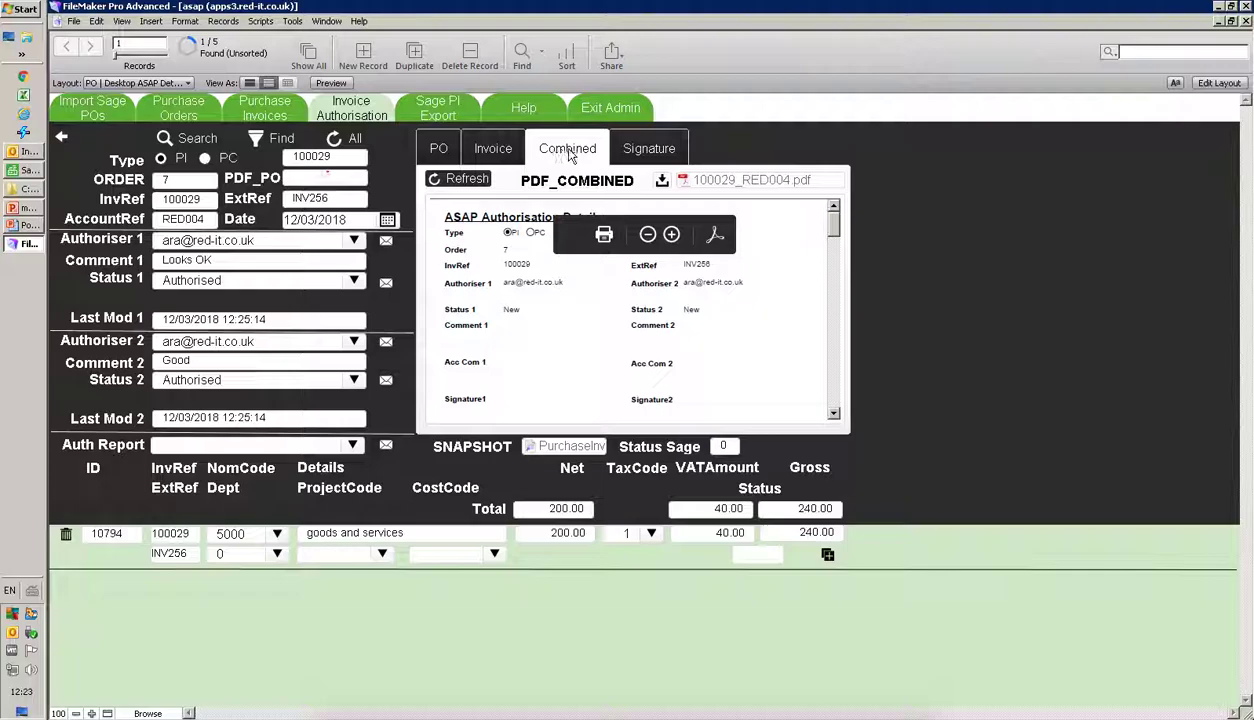
click(645, 150)
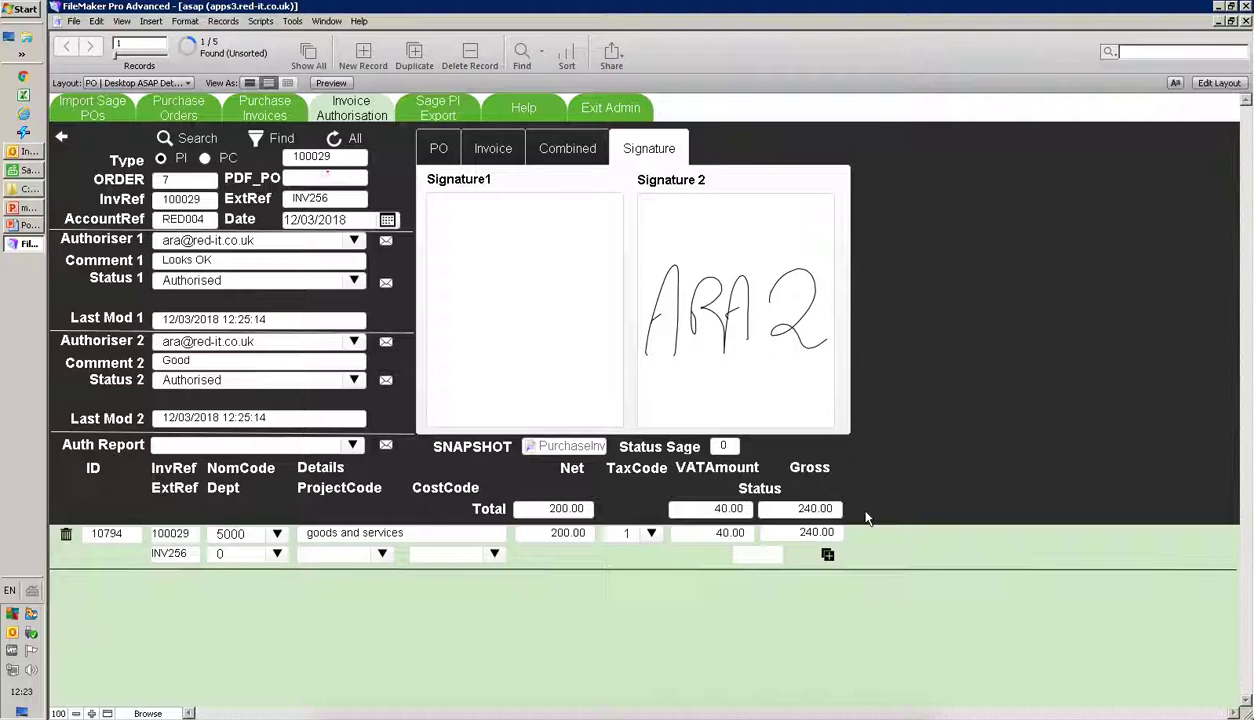
Set the invoice line's nominal code to 5001 Materials Imported and Status 1 to Process
click(278, 536)
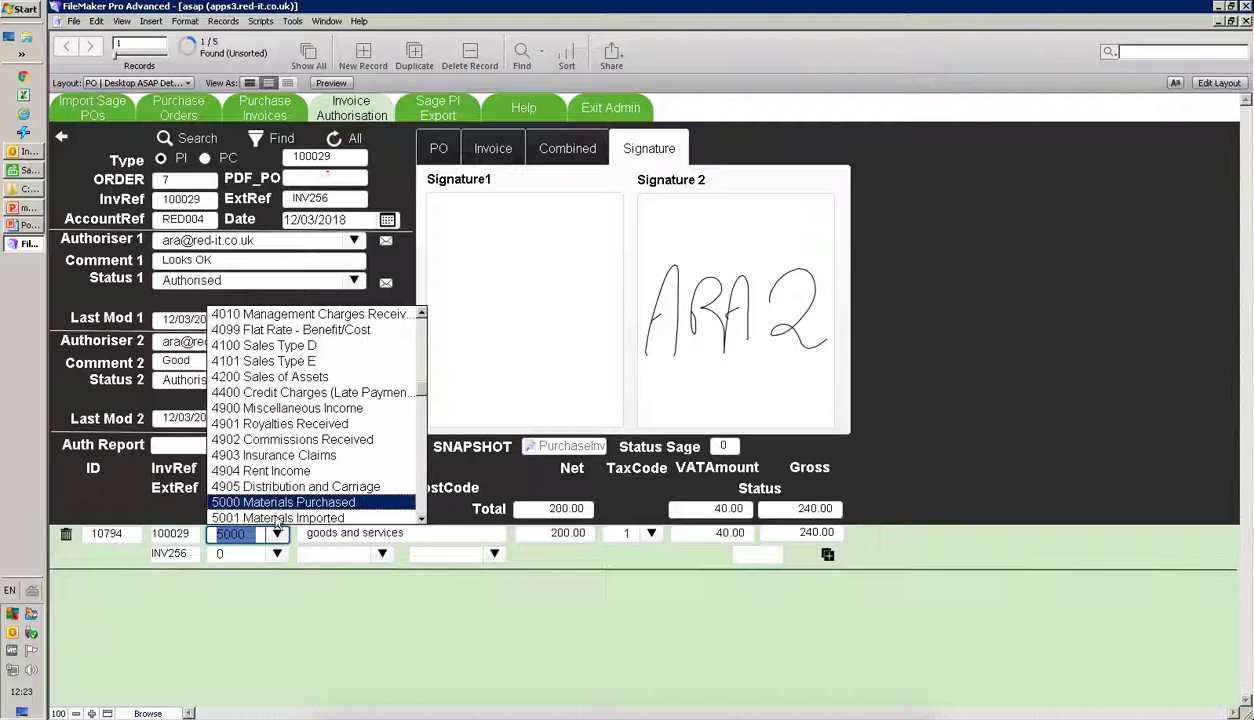
click(278, 518)
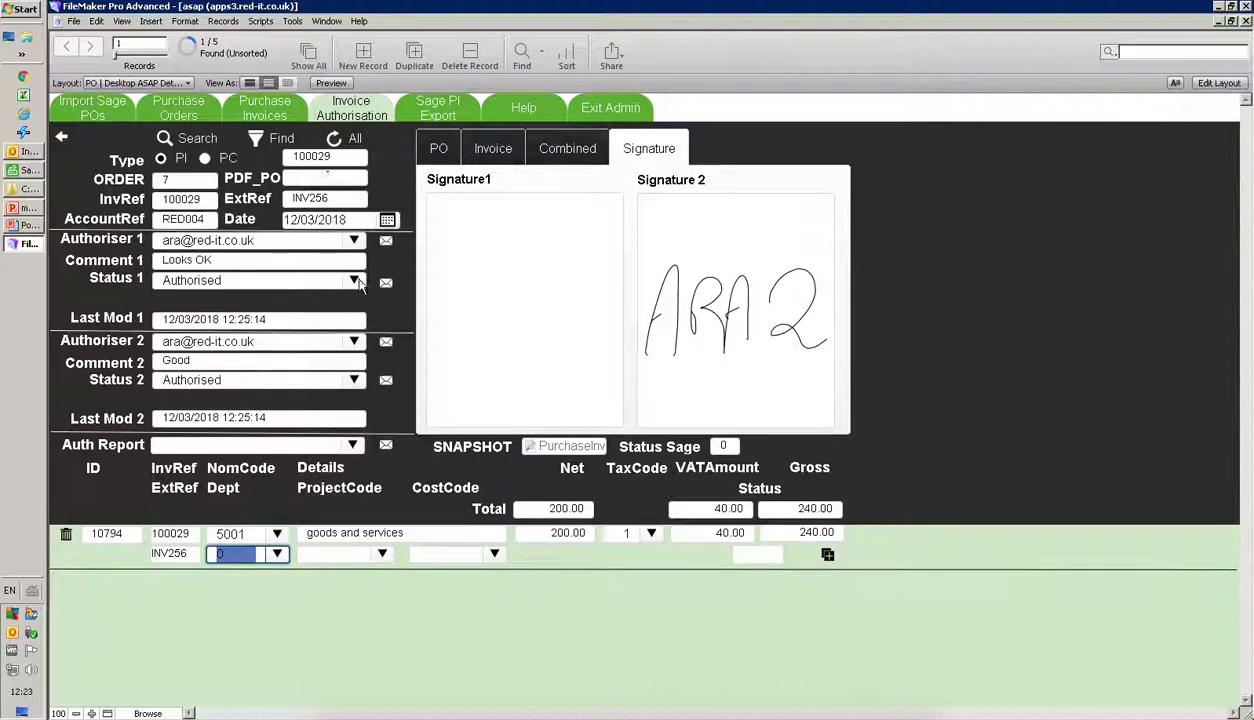
click(355, 281)
click(253, 365)
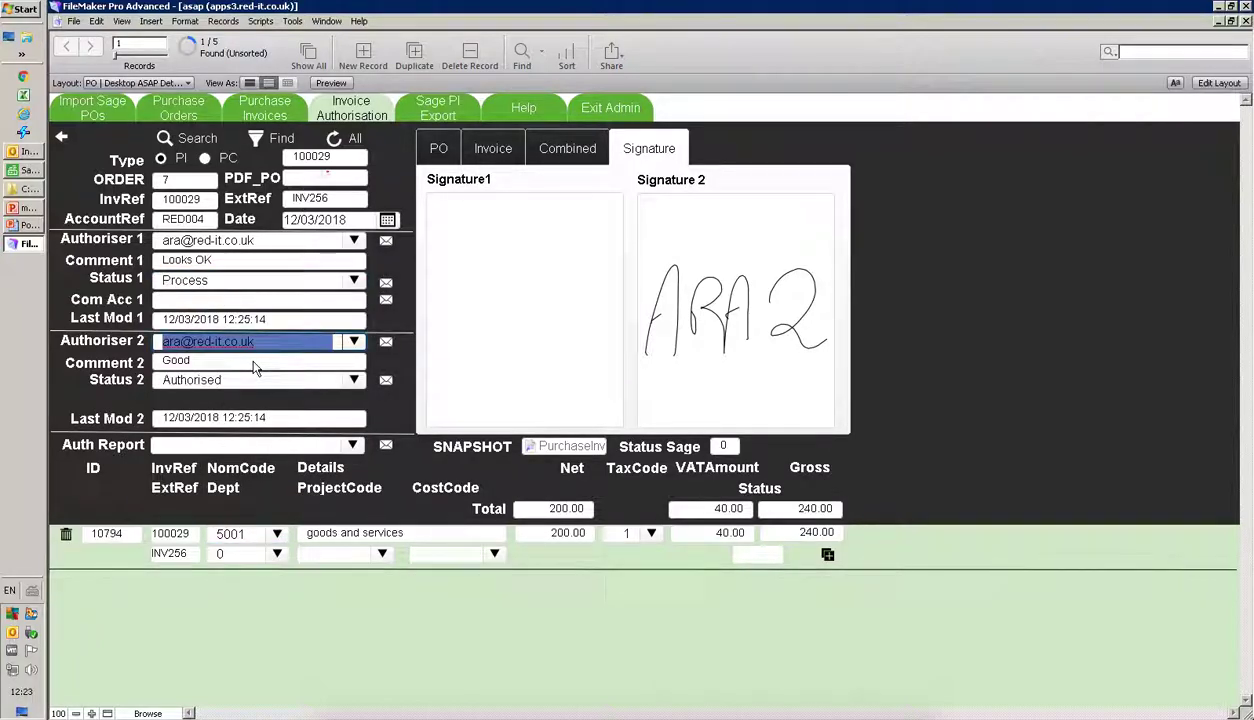
Enter "Changed to 5001" as the first accounts comment, Com Acc 1
click(279, 299)
text(Changed to)
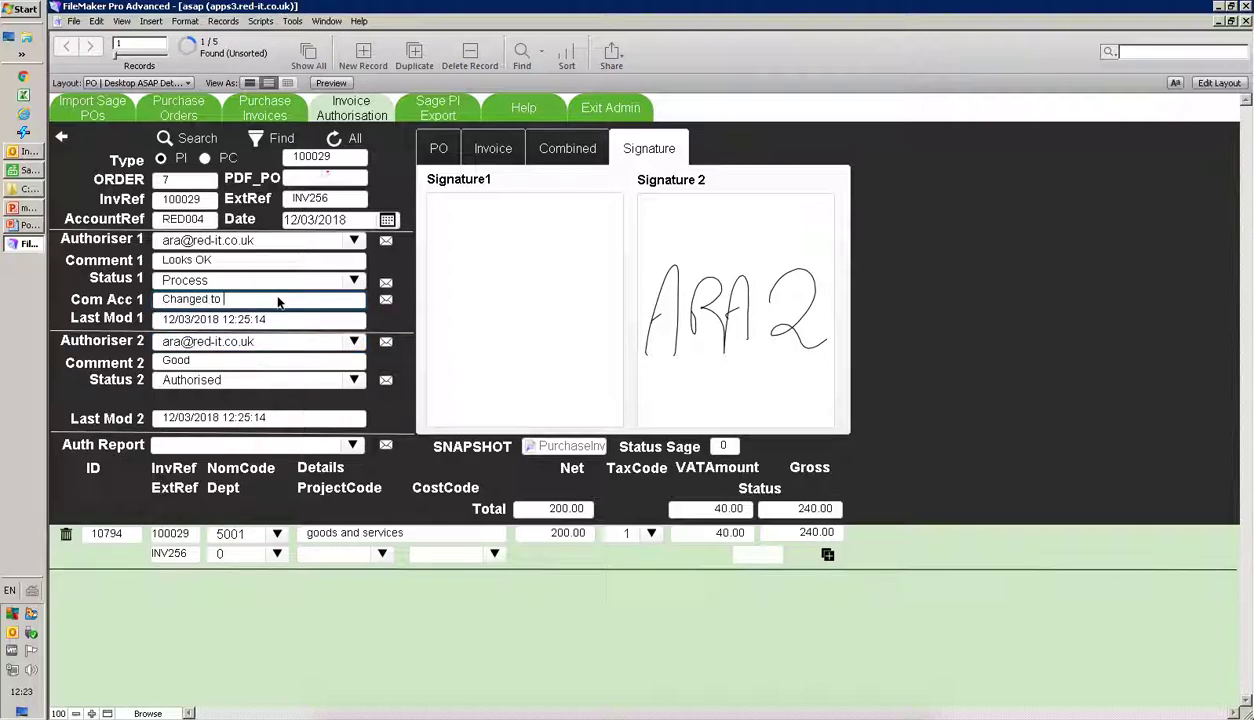
text( 5001)
key(Tab)
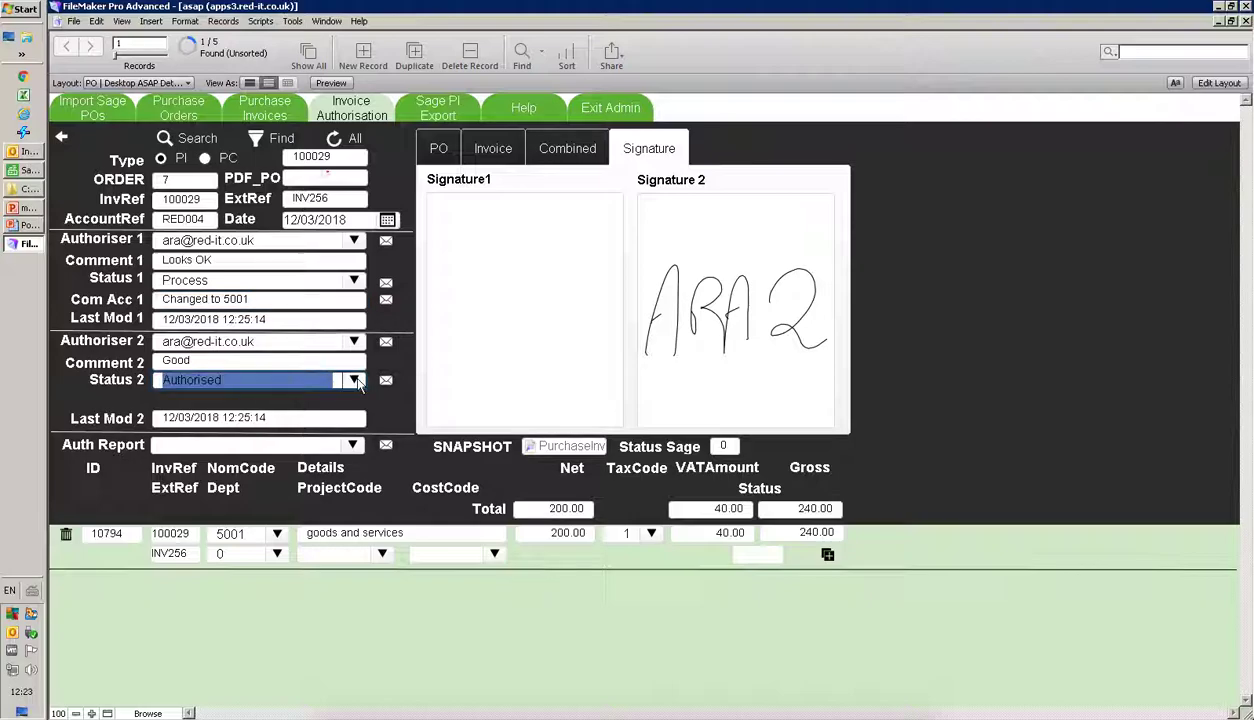
Set the invoice's Status 2 to Process and enter "all ok" as the second accounts comment, Com Acc 2
click(285, 382)
click(262, 462)
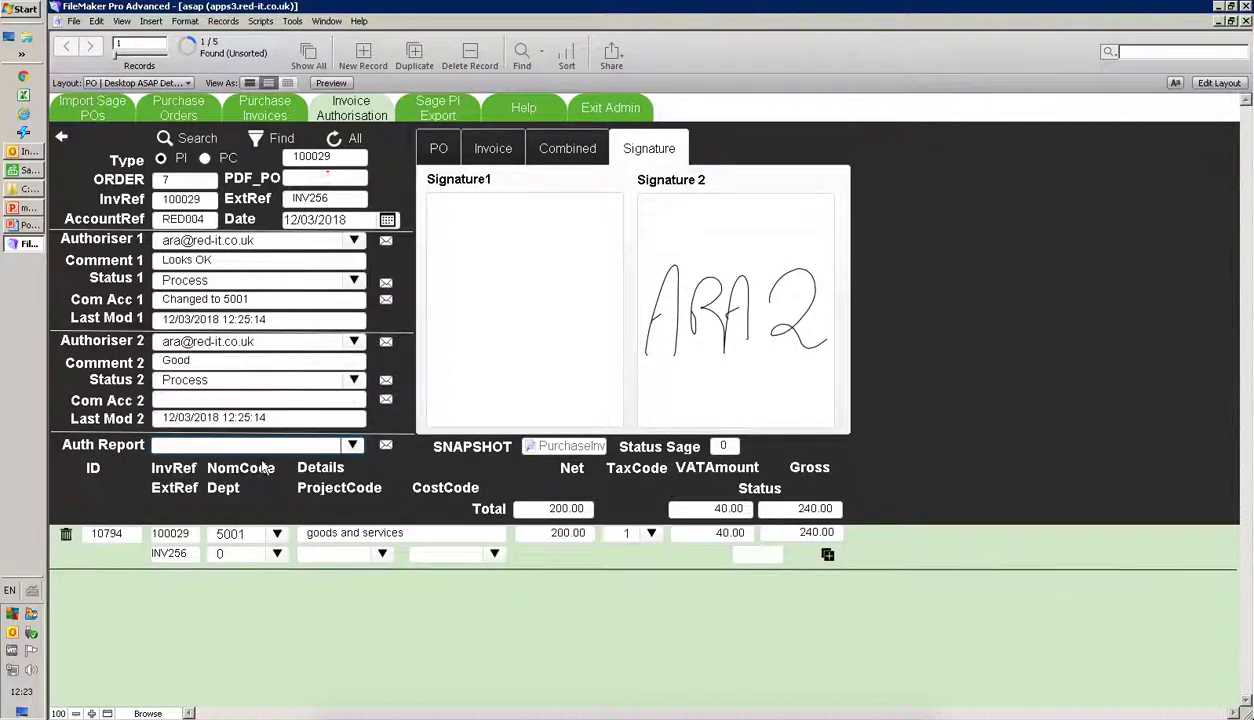
click(282, 398)
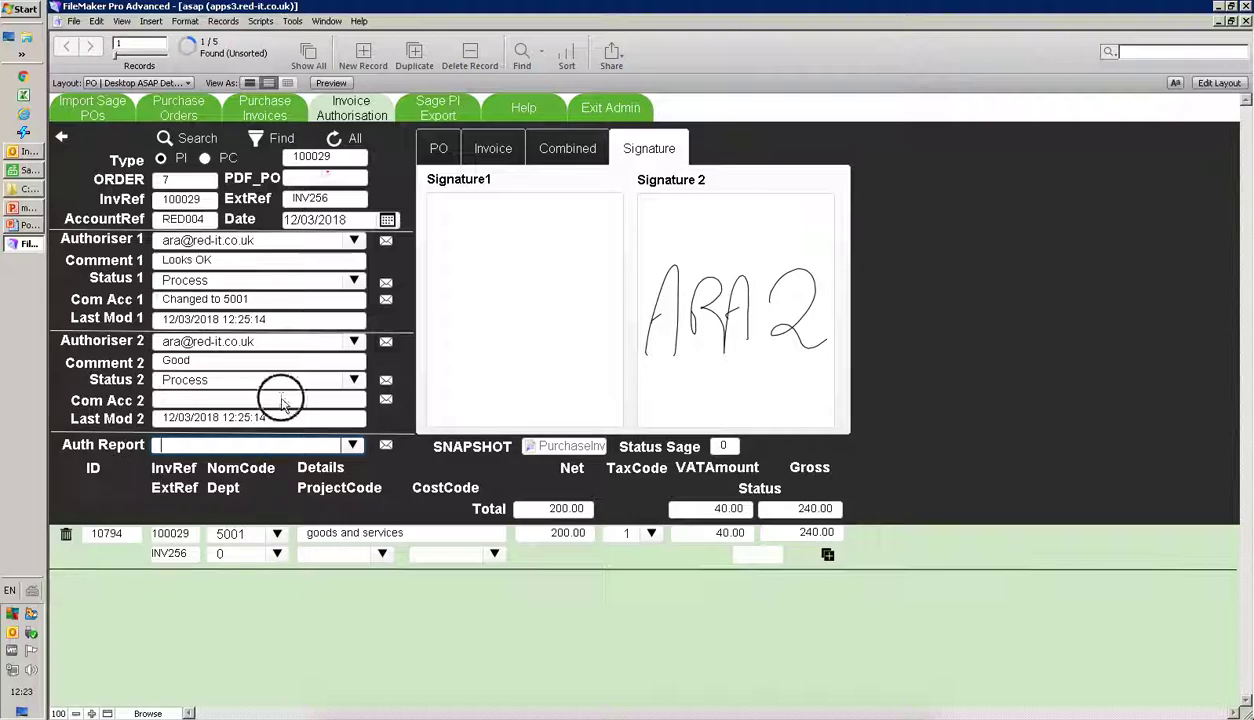
text(all ok)
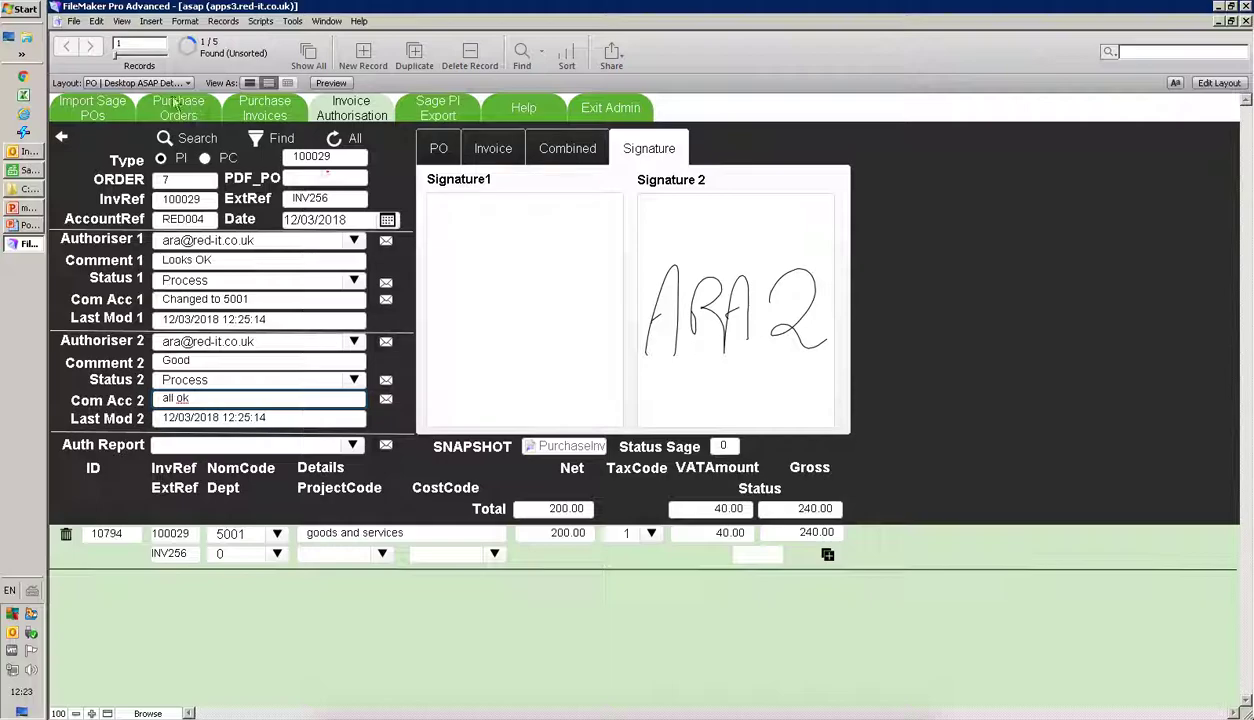
Leave the invoice details and list all purchase invoices in the Sage PI Export view
click(61, 140)
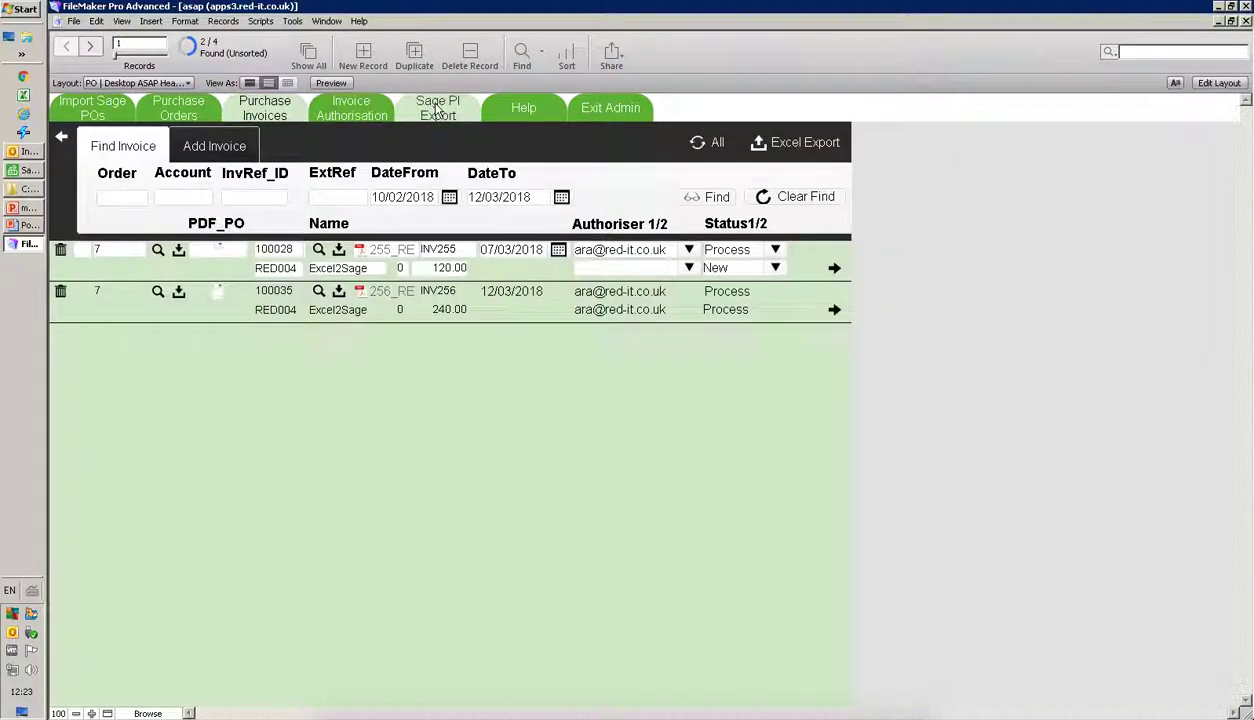
click(437, 108)
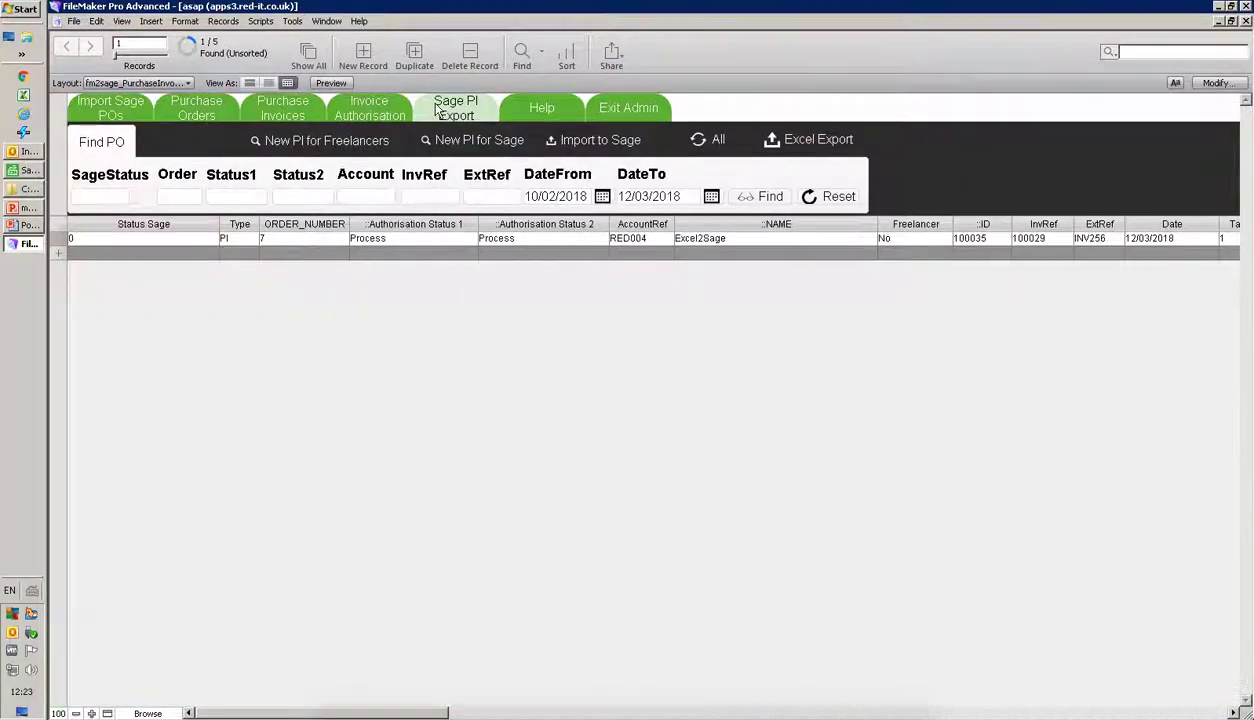
click(698, 140)
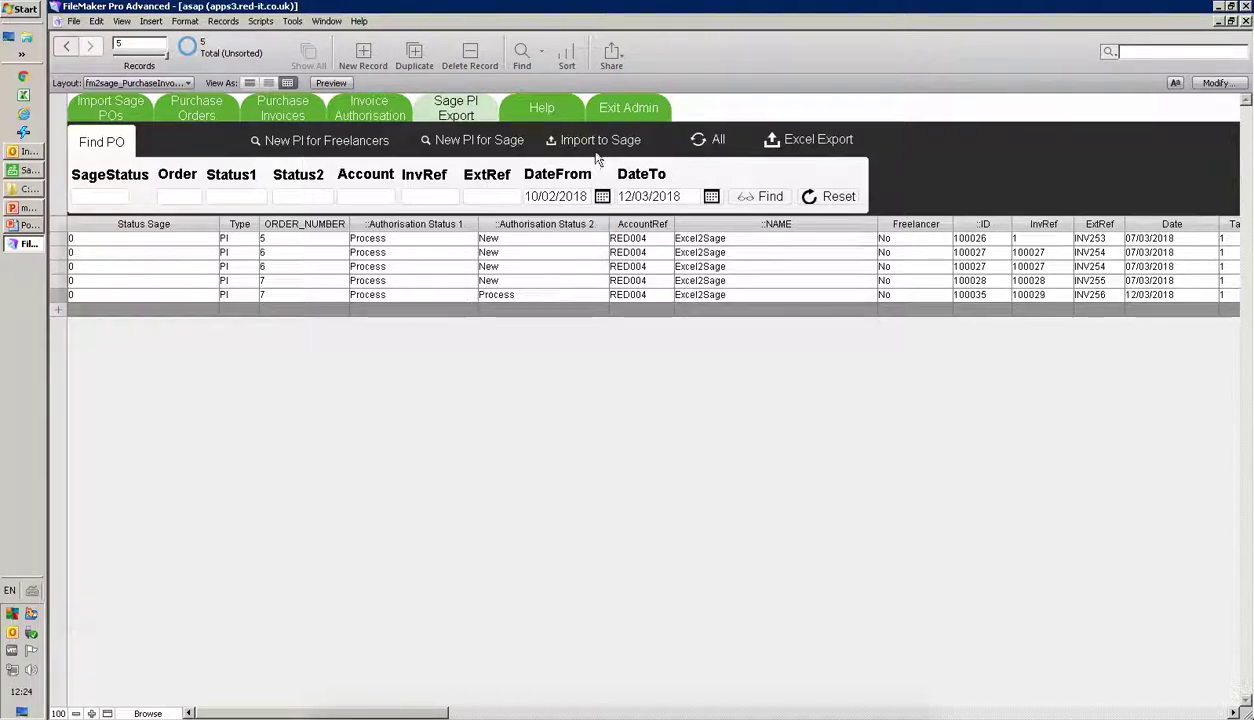
Switch to Sage 50 Accounts and check the activity of supplier Excel2Sage before the import, closing it when done
click(24, 170)
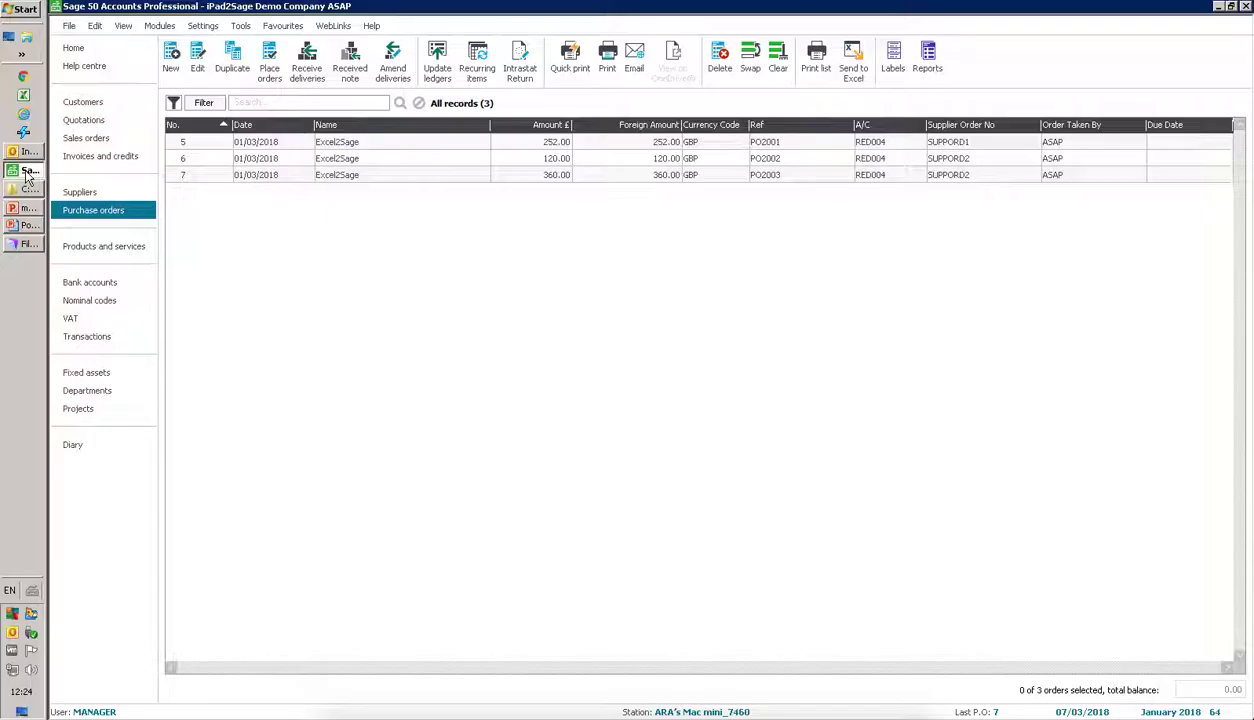
click(108, 192)
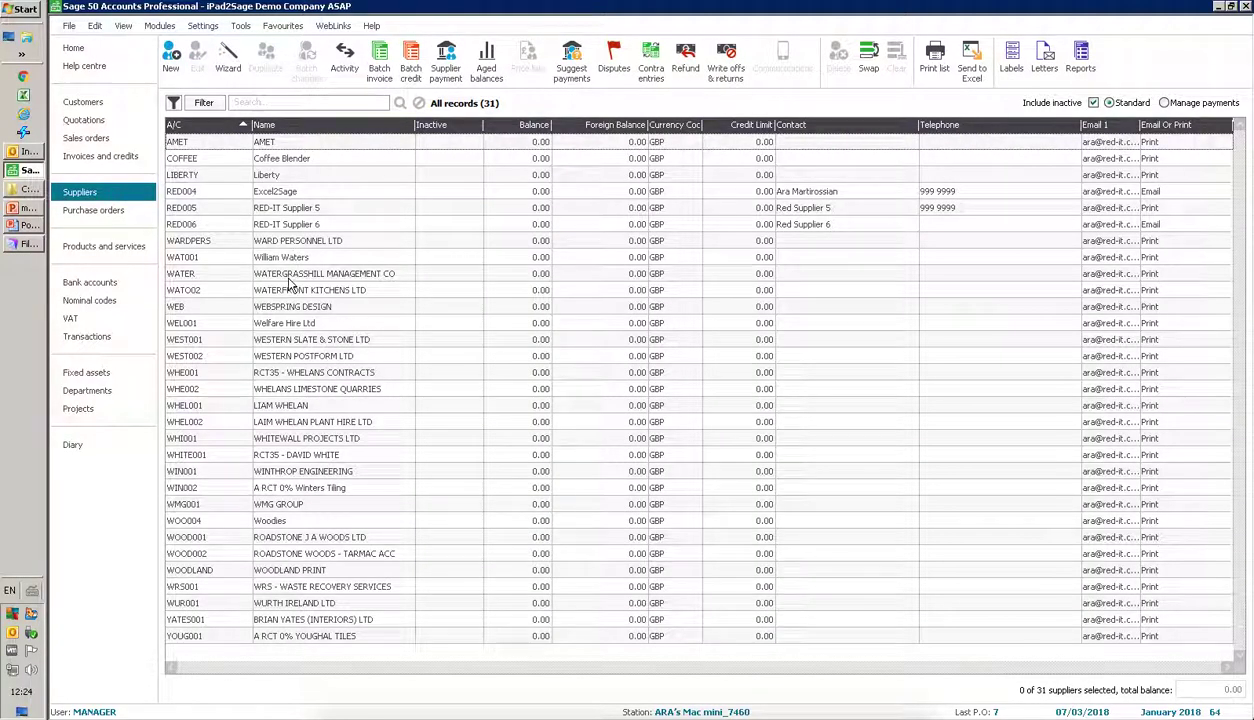
click(230, 192)
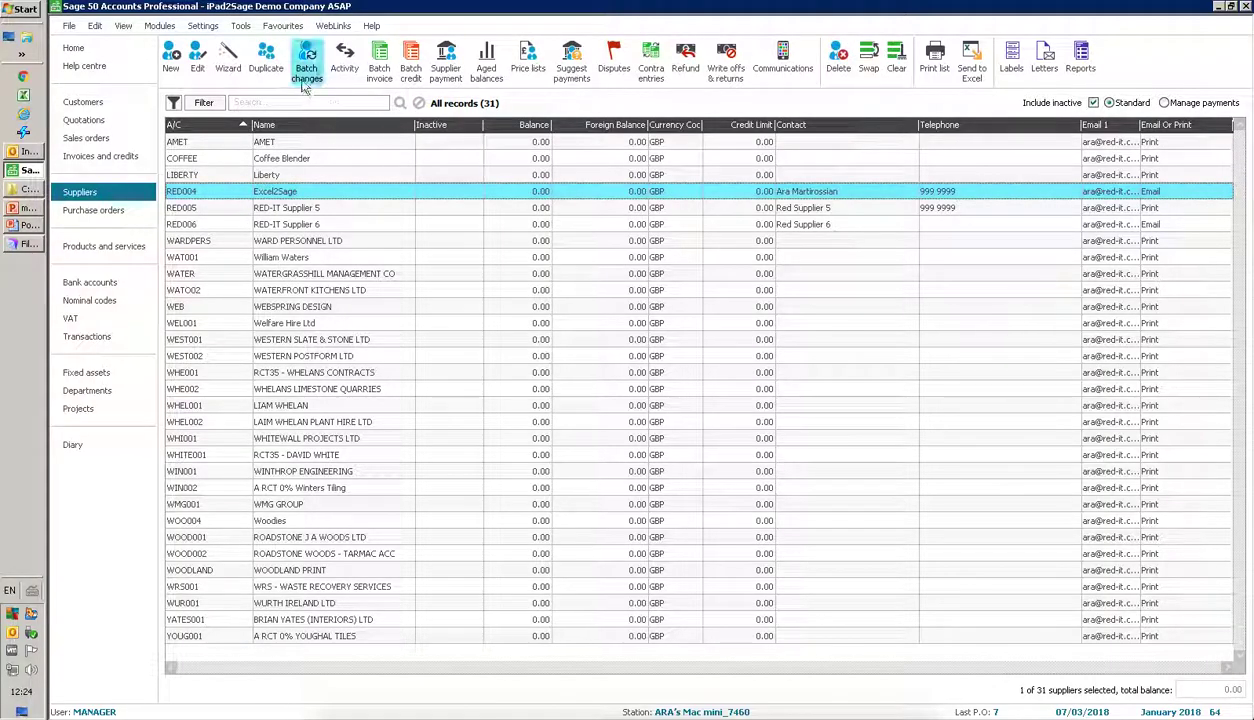
click(344, 58)
click(905, 652)
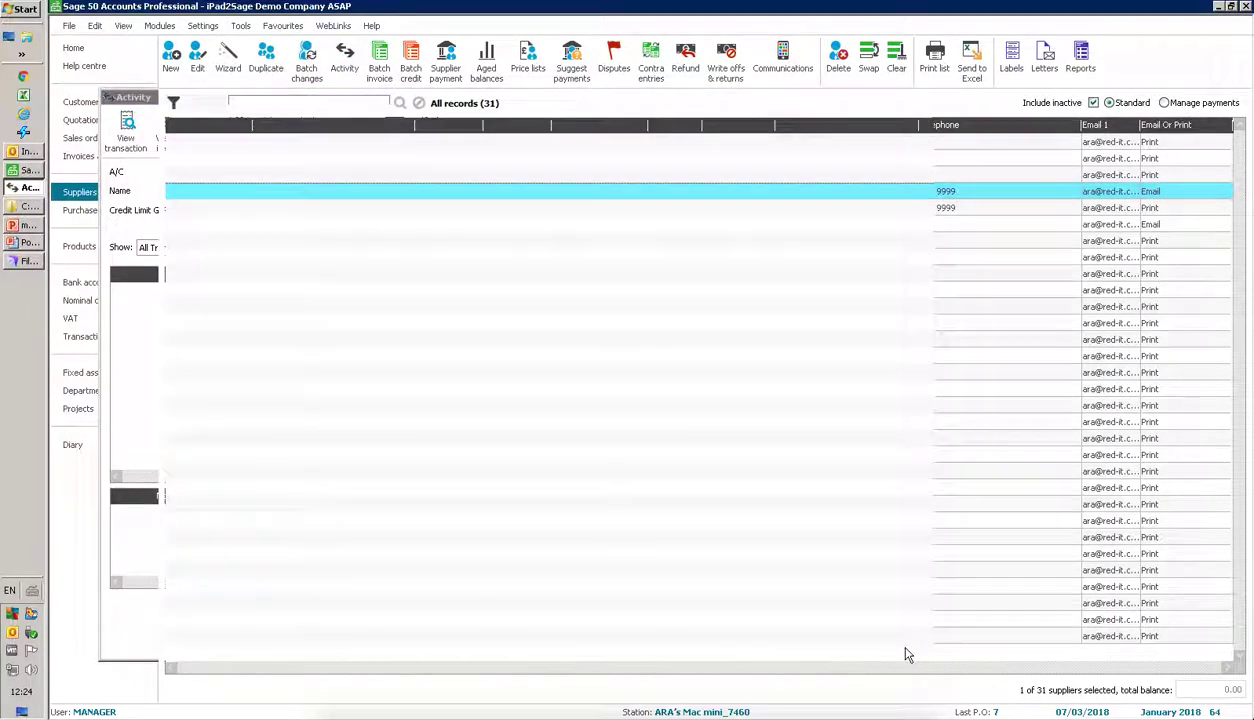
Switch back to FileMaker, import the listed purchase invoices to Sage and acknowledge the log file notice
click(28, 243)
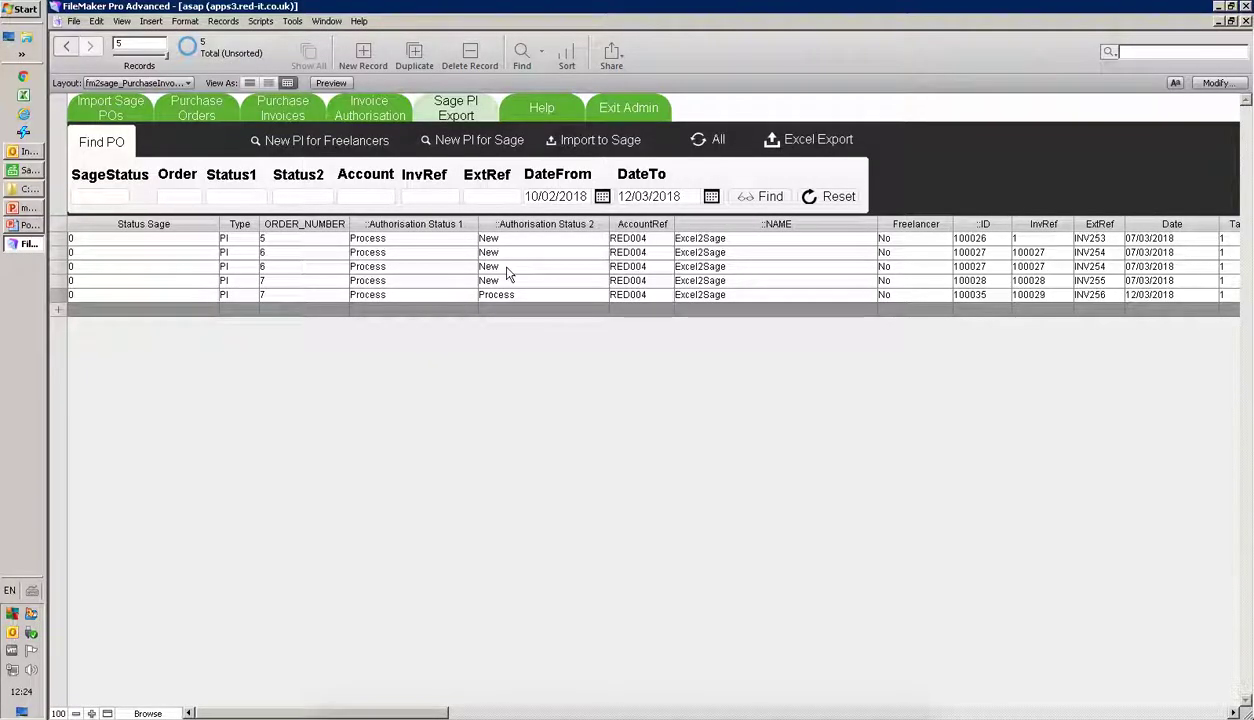
click(605, 145)
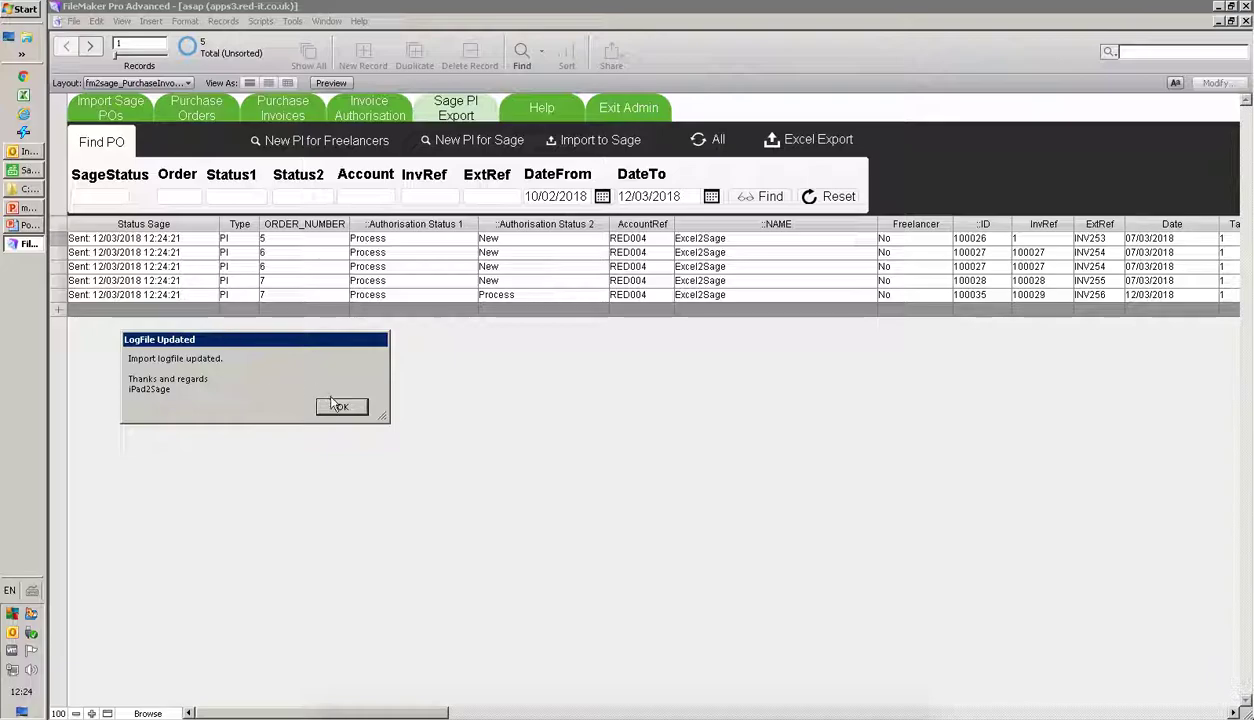
click(336, 405)
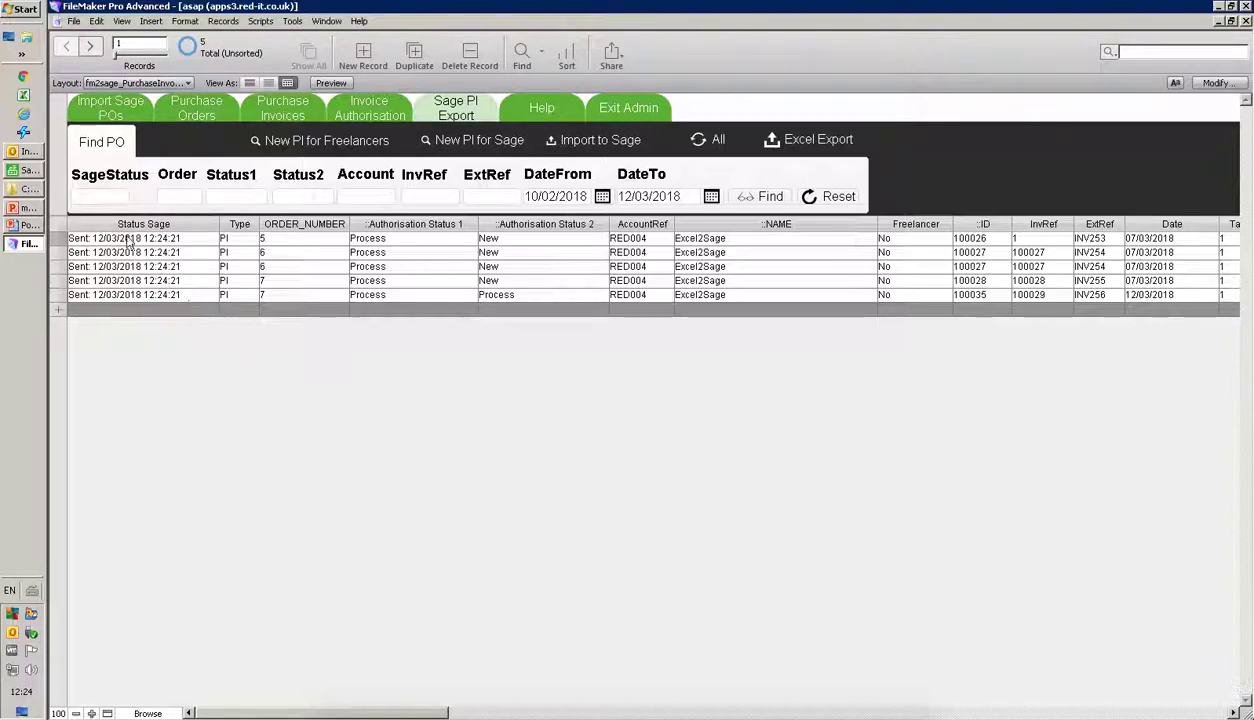
Switch to Sage 50 Accounts, review the imported purchase invoices in supplier Excel2Sage's activity, and close it
click(28, 170)
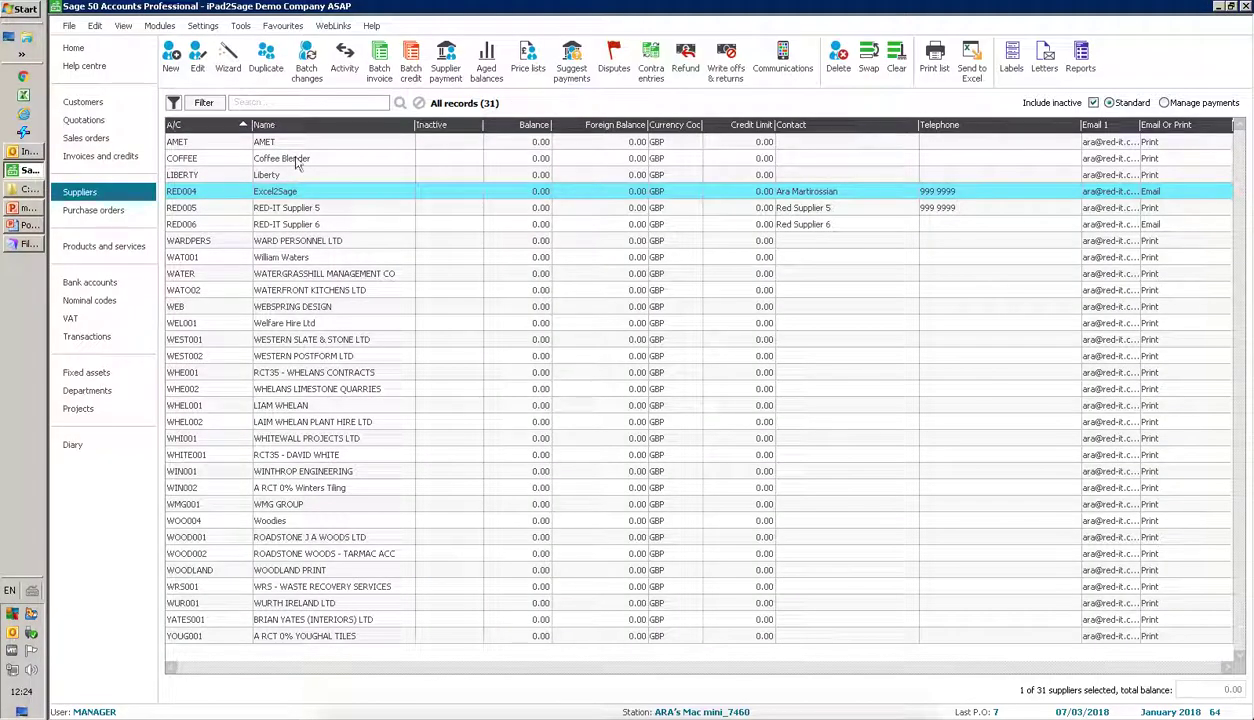
click(344, 60)
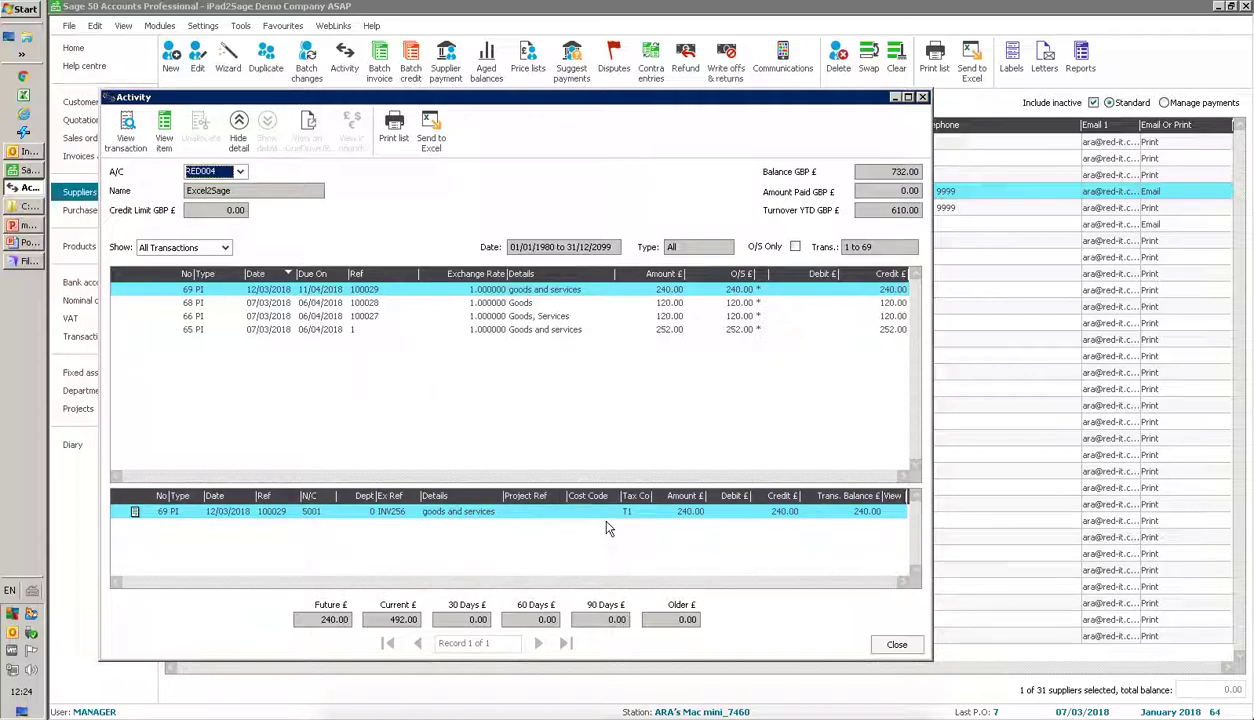
click(891, 645)
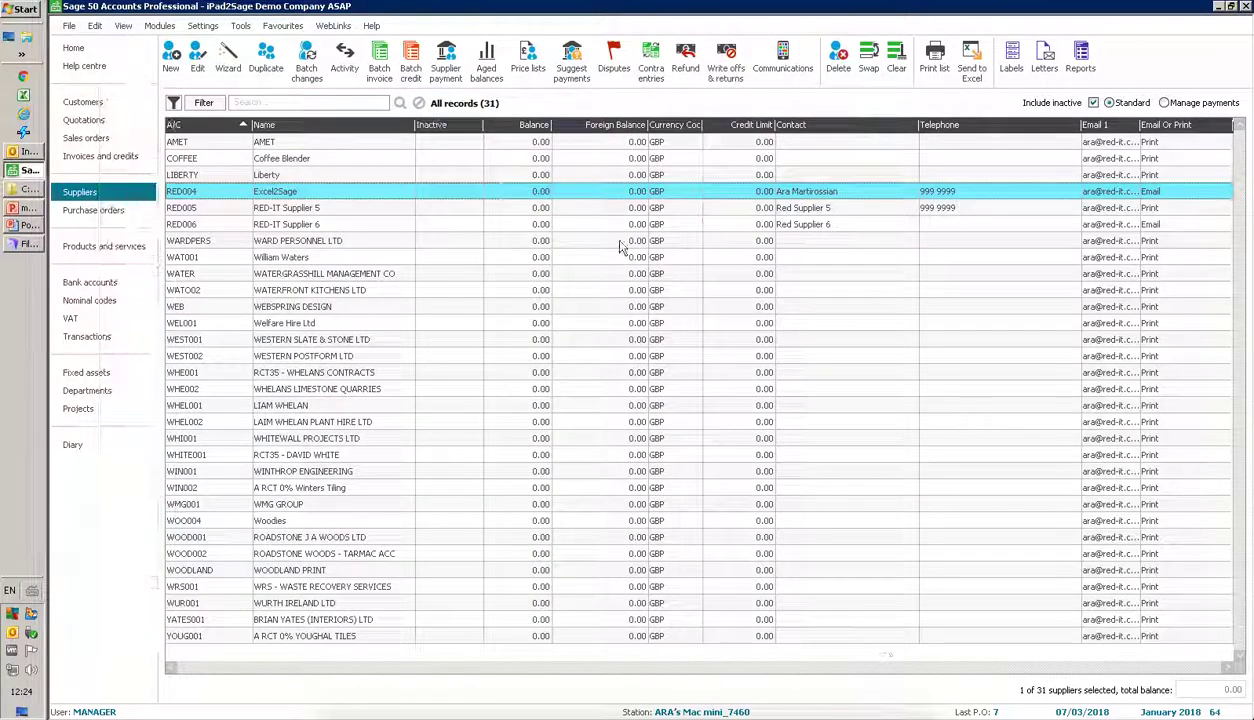
Switch to FileMaker, open Invoice Authorisation and review the combined PDF, invoice and purchase order documents for INV253
click(25, 244)
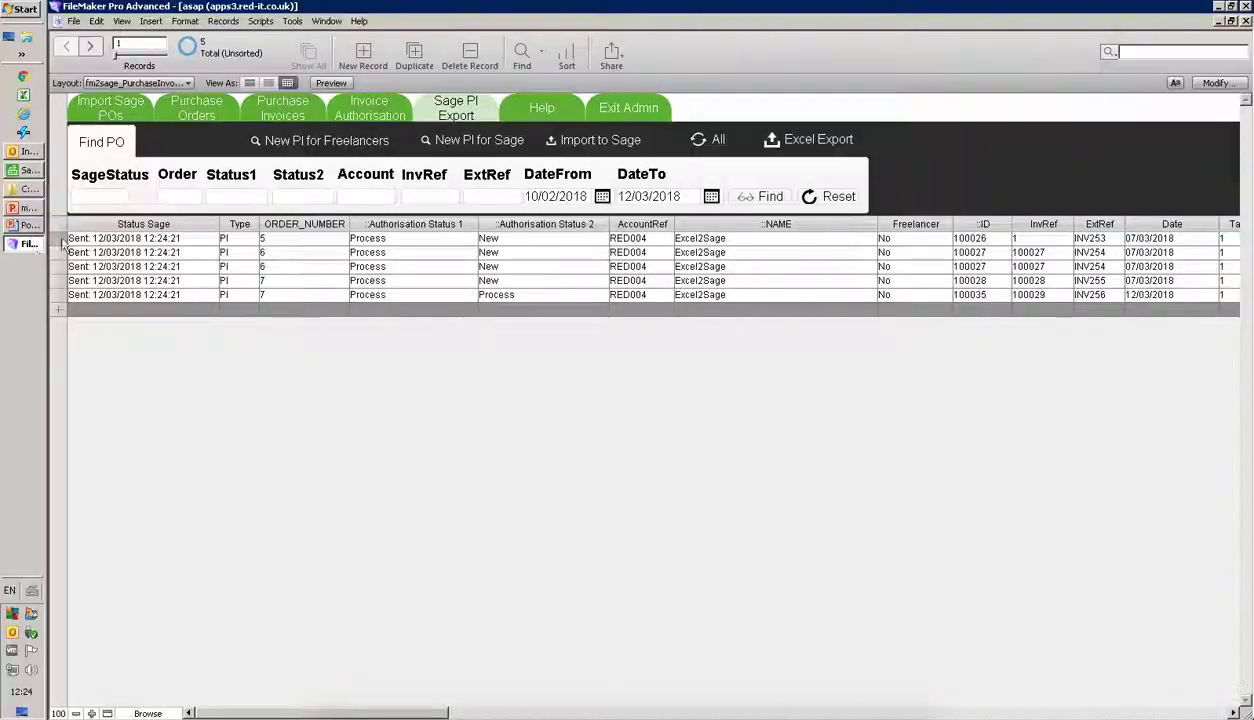
click(362, 108)
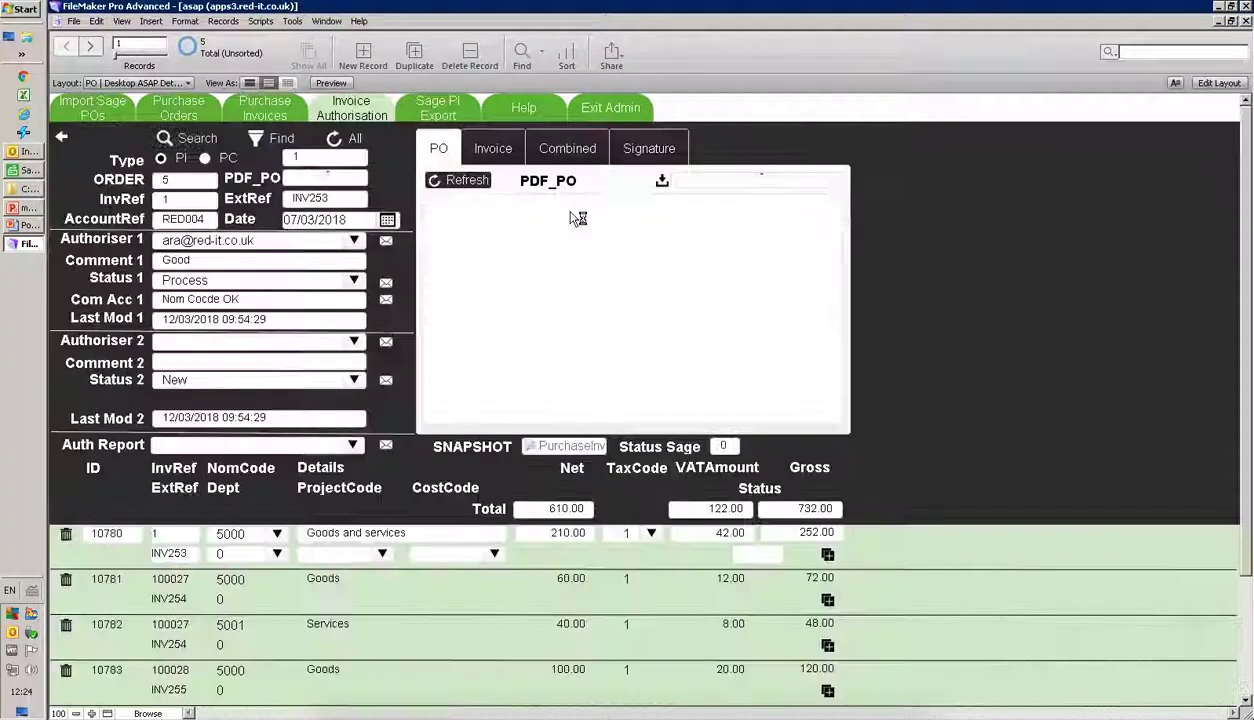
click(551, 150)
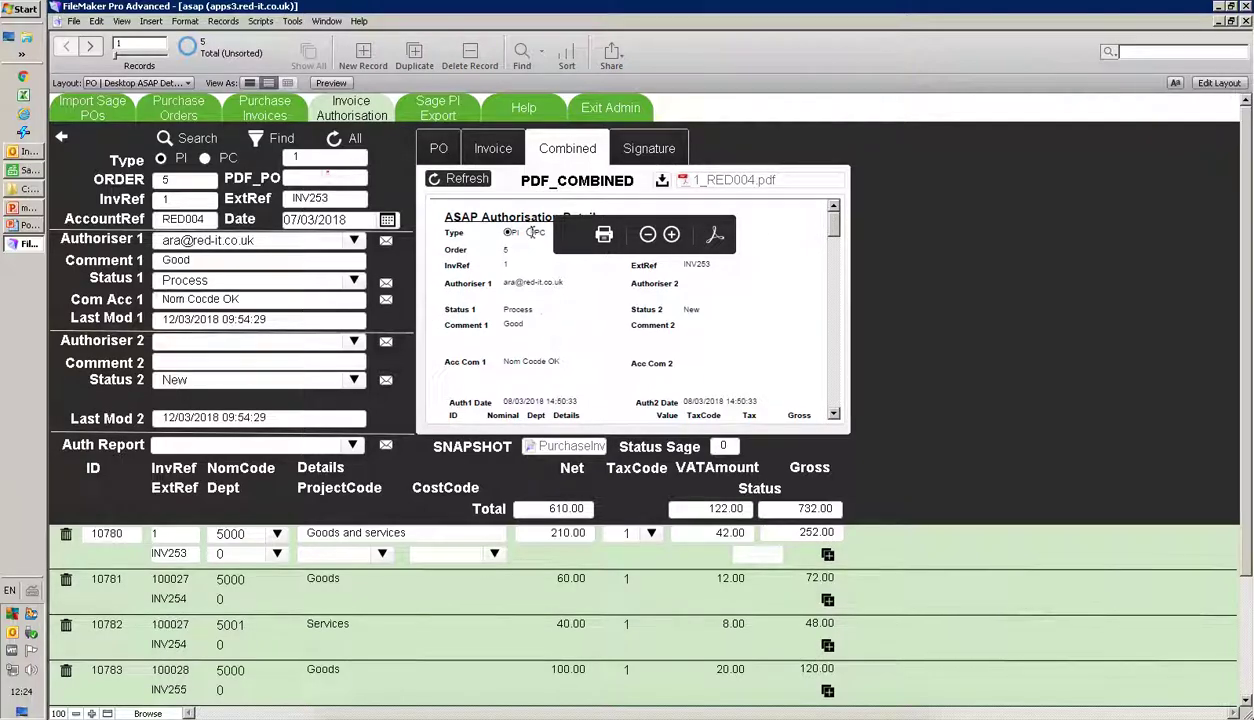
click(495, 152)
click(437, 148)
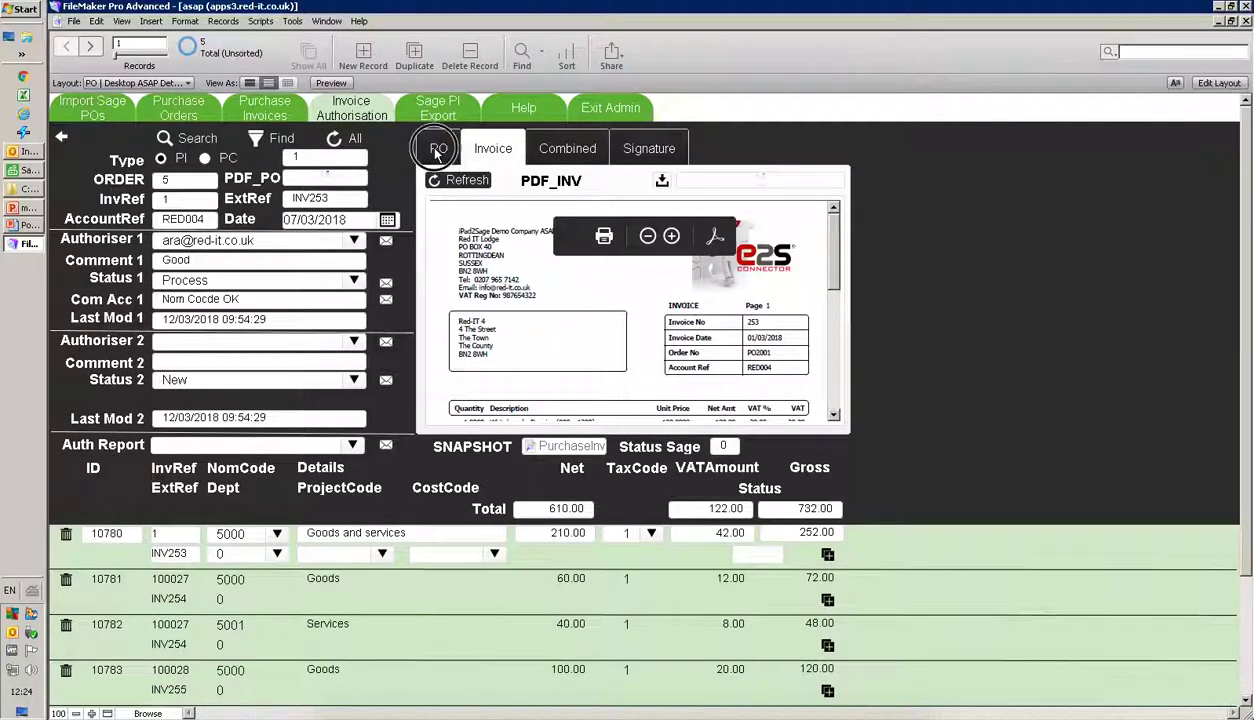
Switch to the PowerPoint slide show and display the Mobile2Sage Key Benefits slide
click(24, 228)
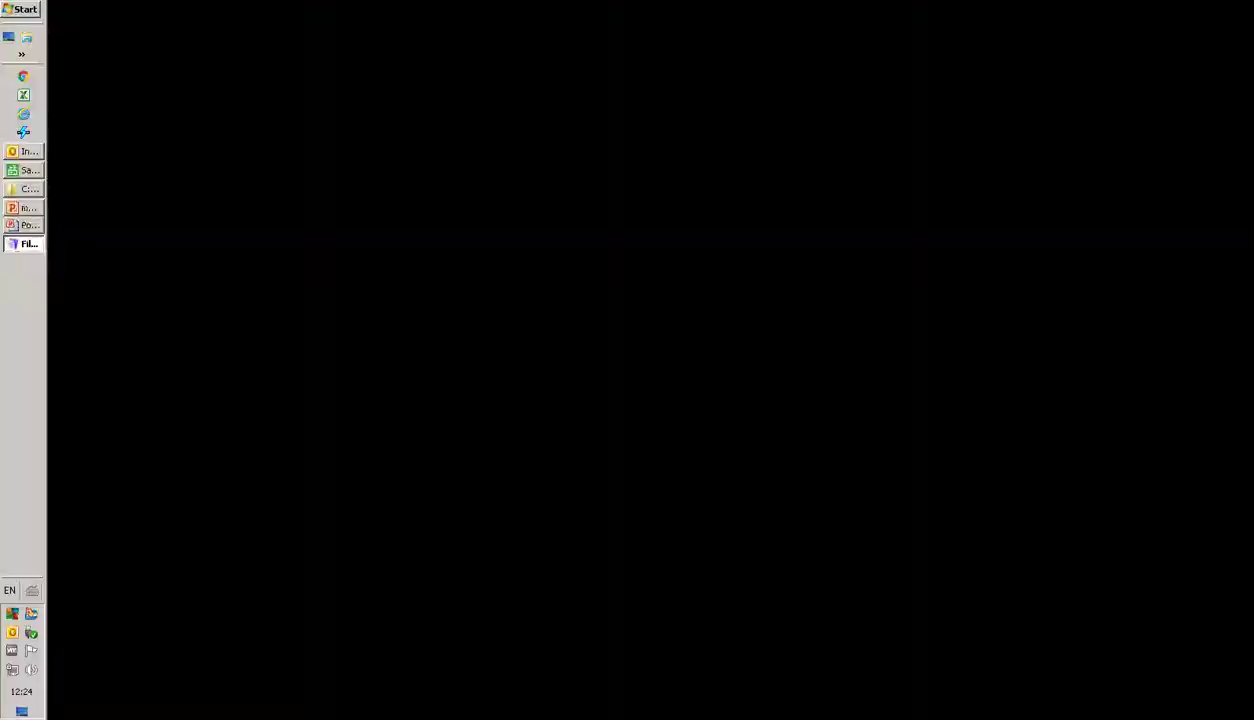
click(1151, 700)
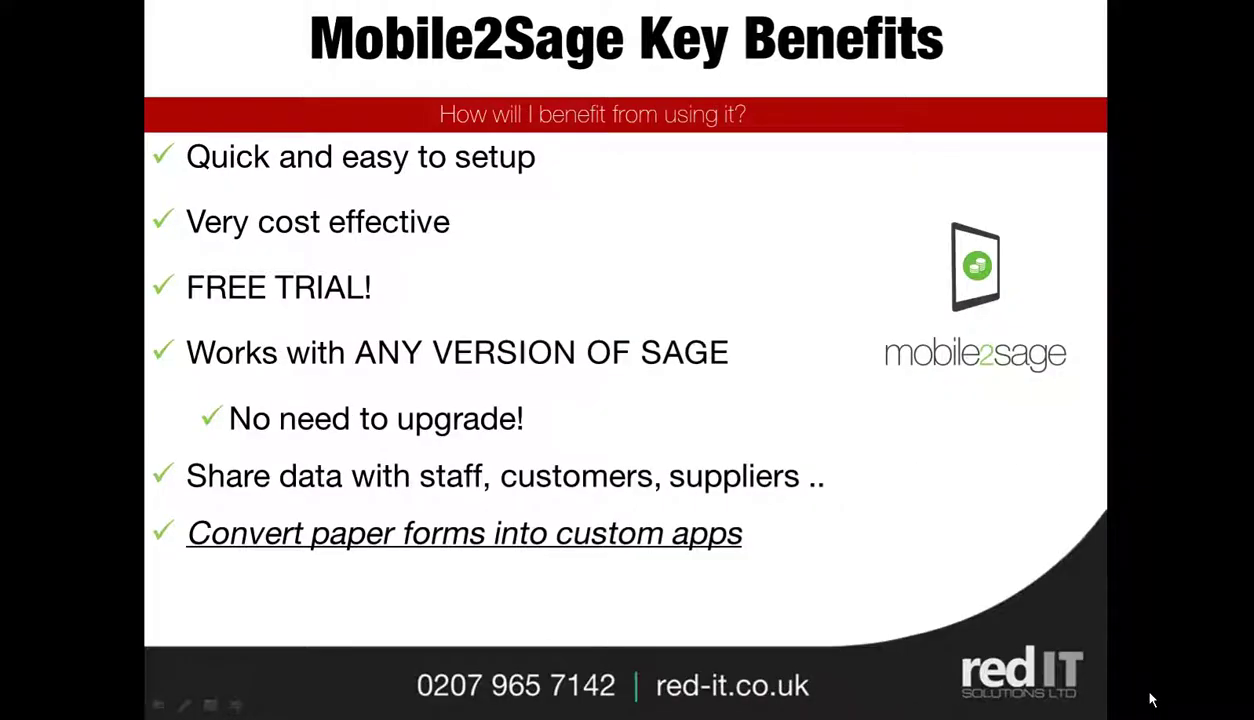